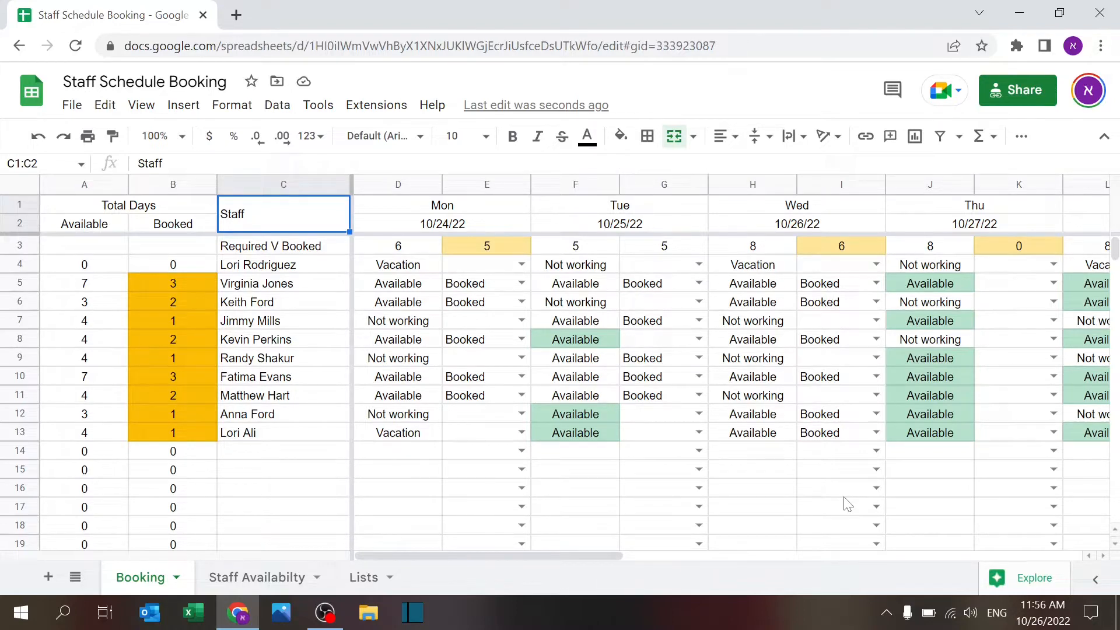
Step: Open the Lists sheet with the staff options, booking options and staff roster
{"action": "left_click", "coordinate": [364, 576]}
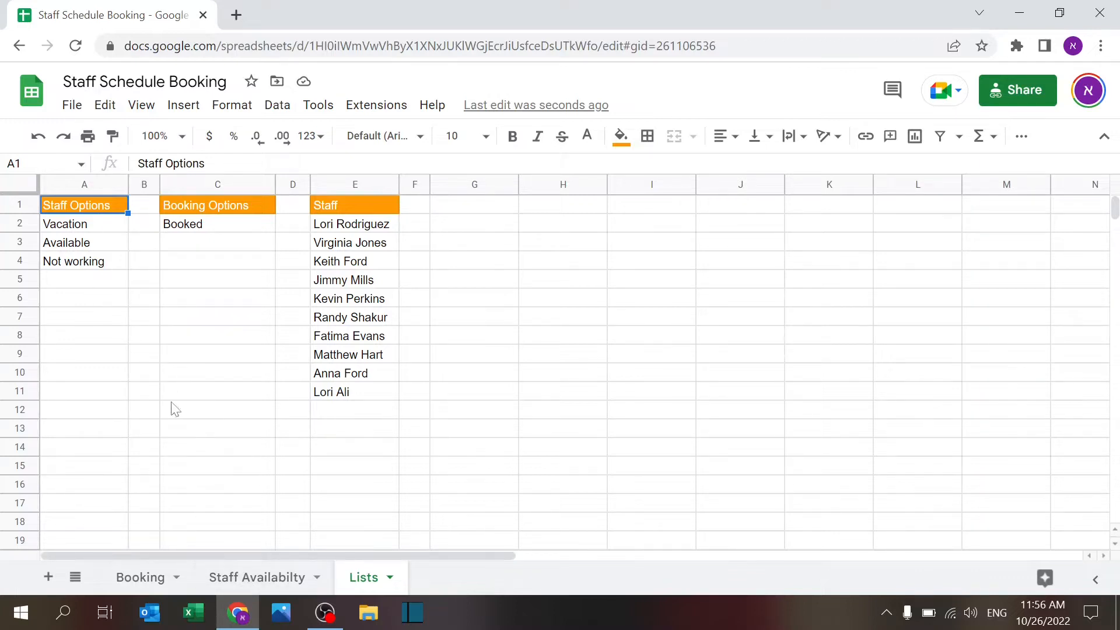
{"action": "left_click", "coordinate": [113, 244]}
{"action": "left_click", "coordinate": [109, 263]}
{"action": "left_click", "coordinate": [105, 283]}
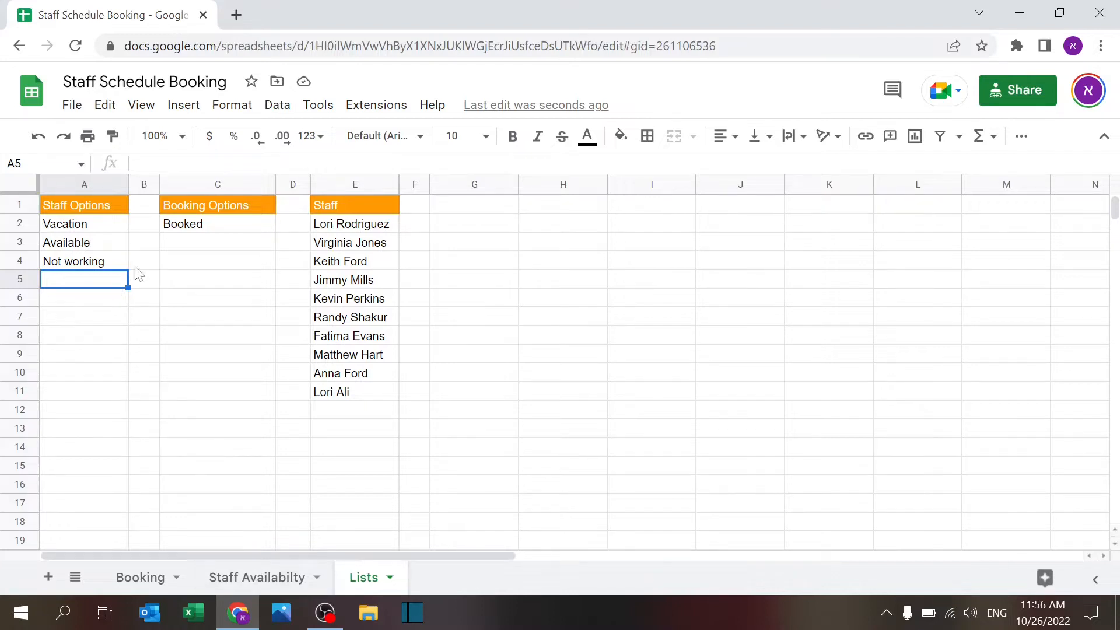
{"action": "left_click", "coordinate": [112, 247]}
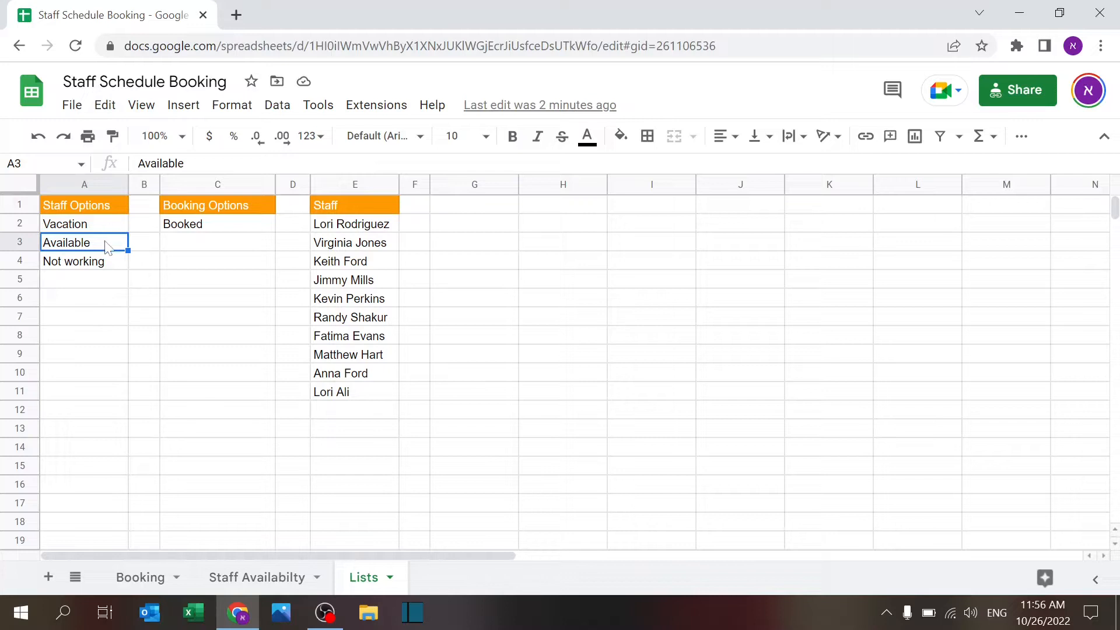
{"action": "left_click", "coordinate": [230, 228]}
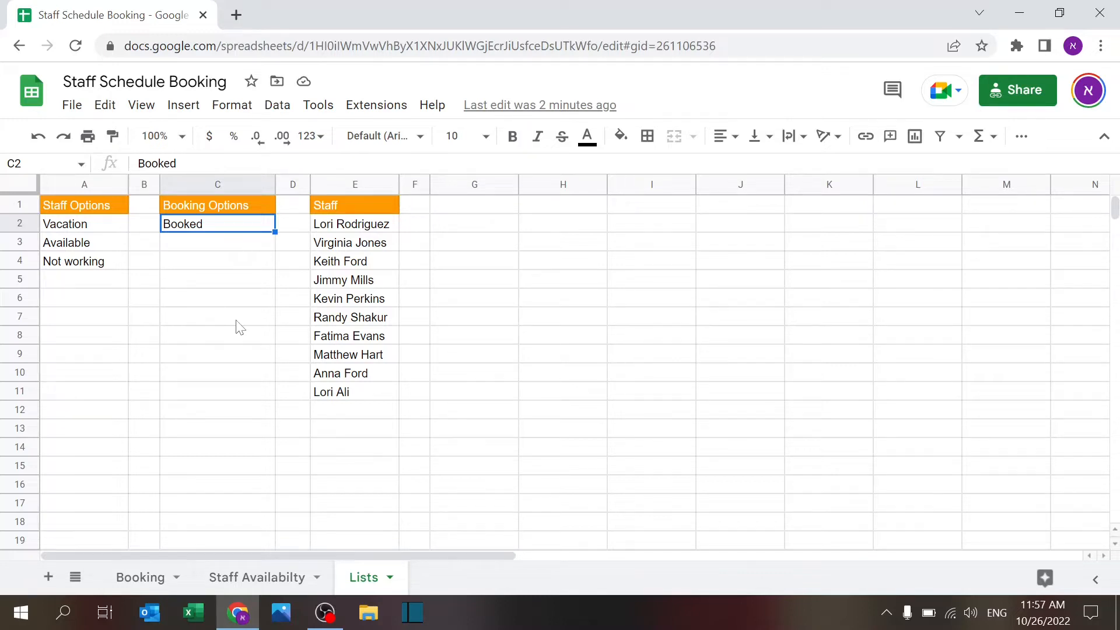
{"action": "left_click", "coordinate": [366, 206]}
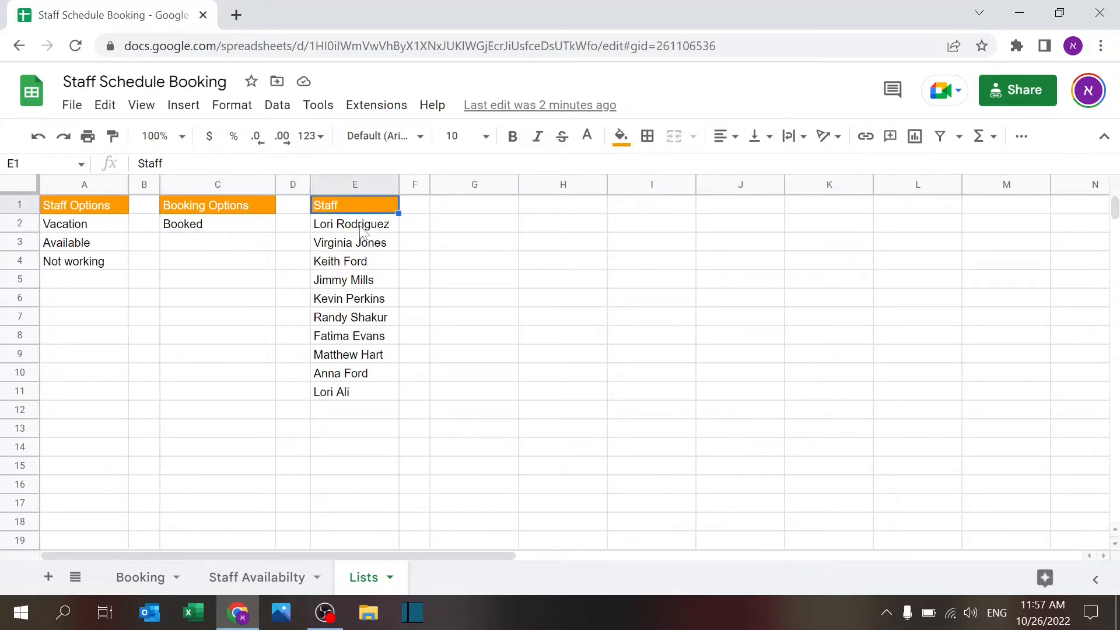
{"action": "left_click", "coordinate": [360, 225]}
{"action": "left_click_drag", "start_coordinate": [348, 395], "coordinate": [350, 225]}
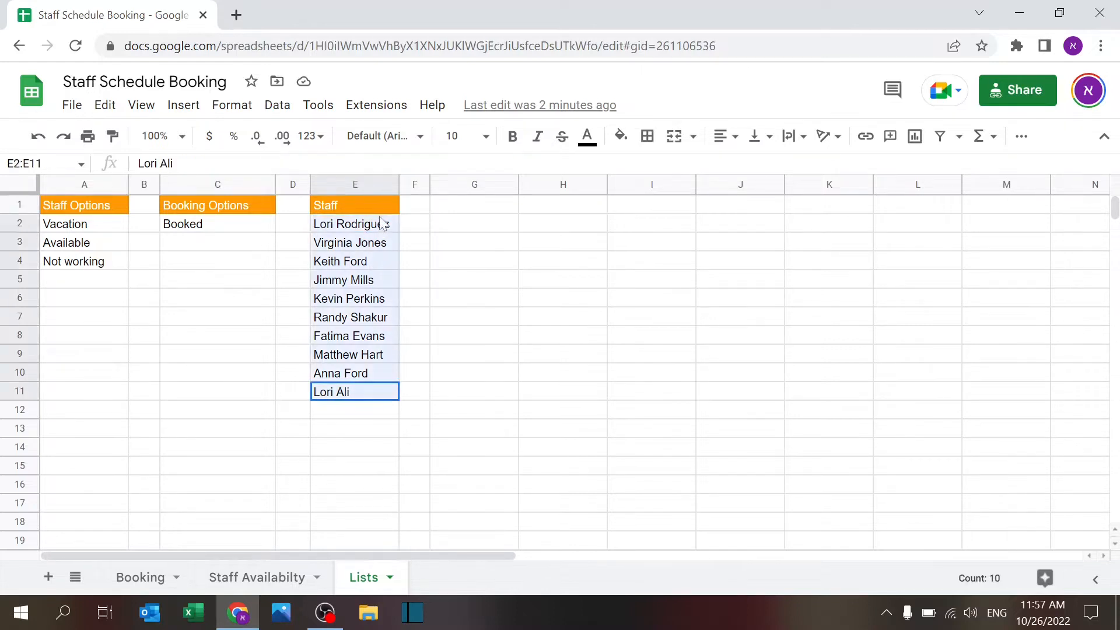
{"action": "left_click", "coordinate": [470, 287]}
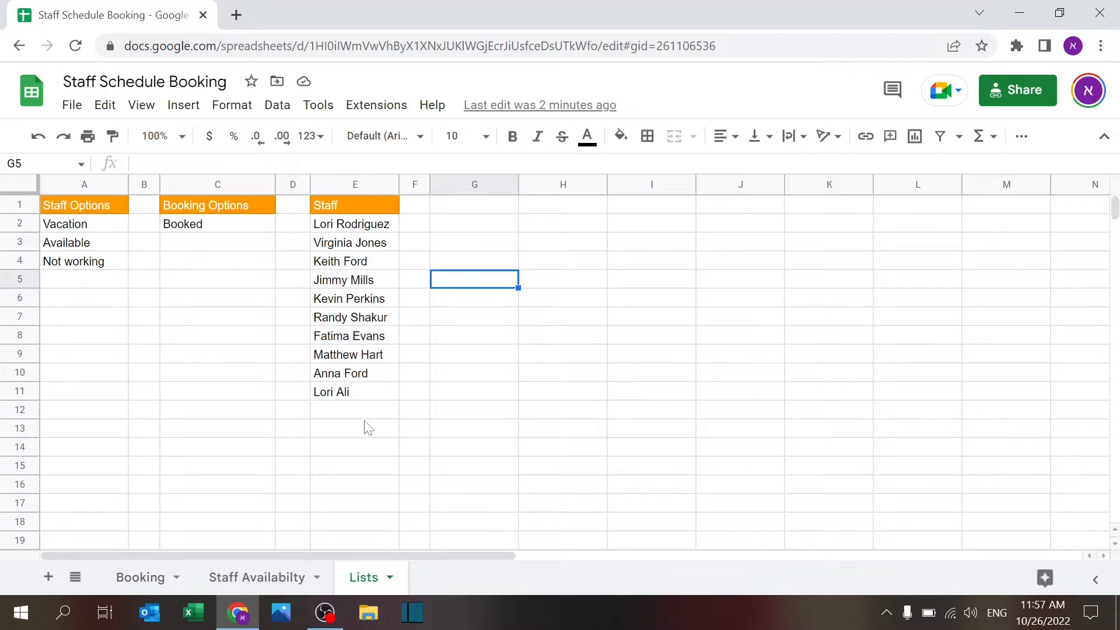
Step: Inspect the Staff header and the A3 filter formula on Staff Availabilty
{"action": "left_click", "coordinate": [266, 577]}
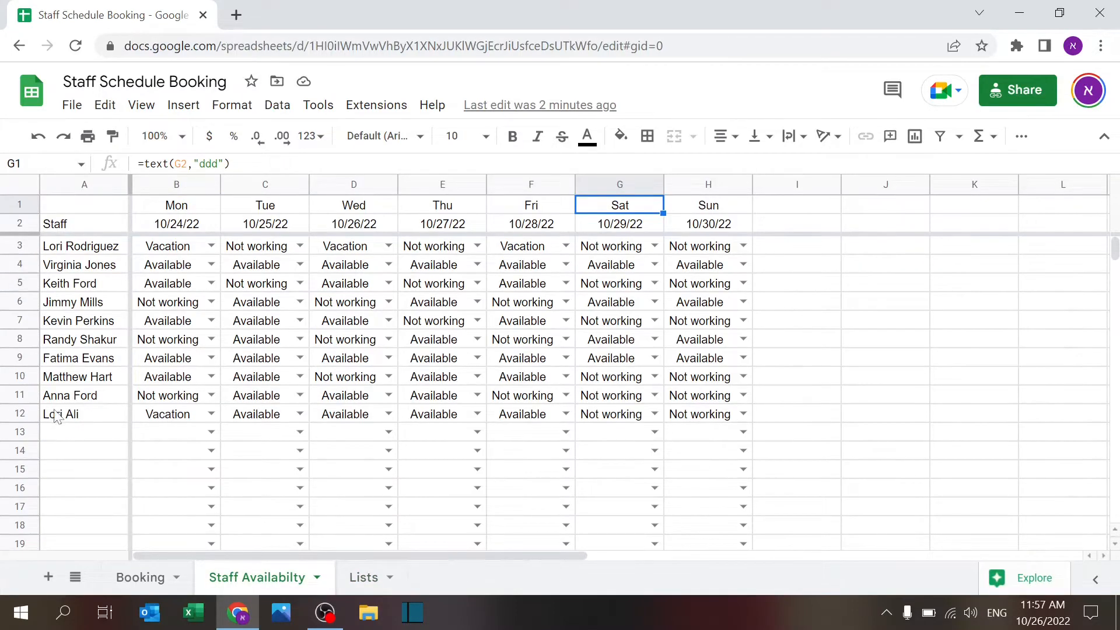
{"action": "left_click", "coordinate": [90, 227]}
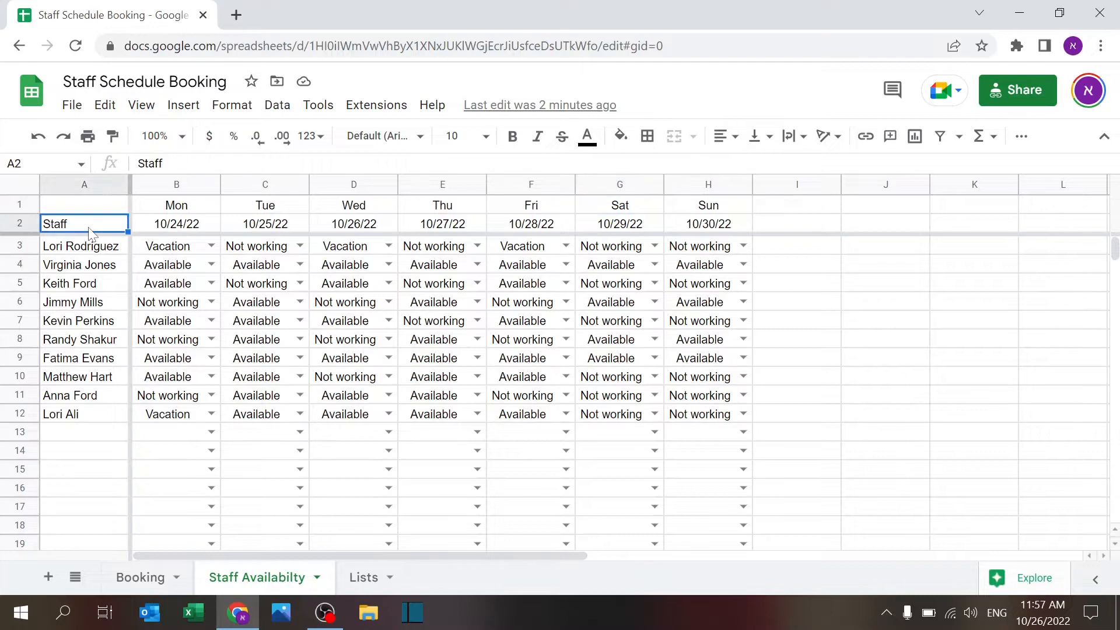
{"action": "key", "text": "Down"}
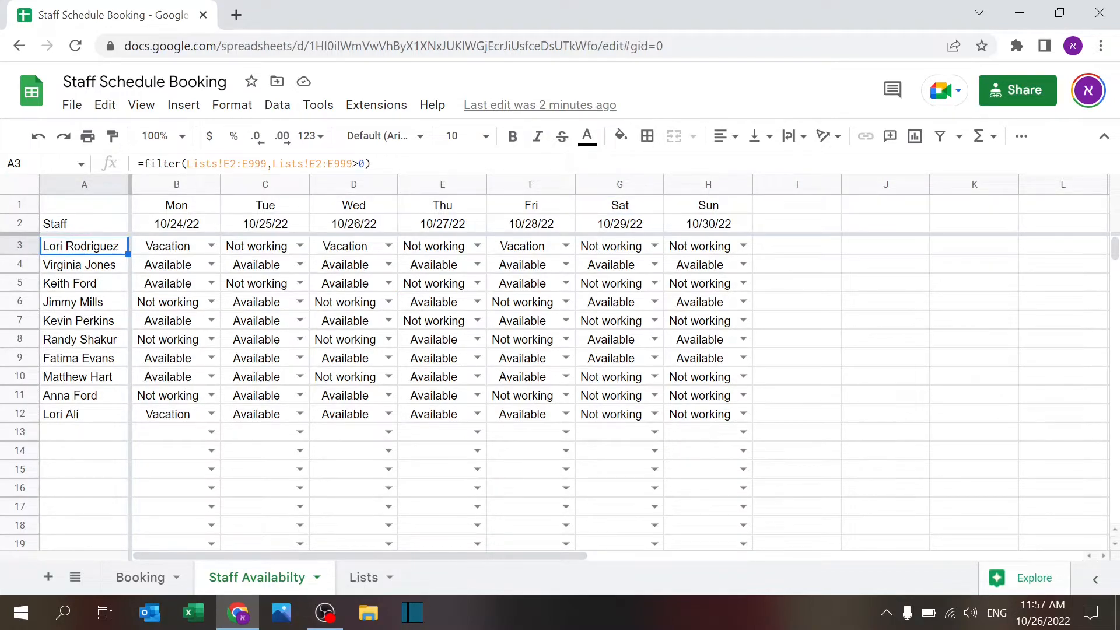
Step: Add a test name 'Tes' in Lists E12, confirm it appears on Staff Availabilty, then delete it
{"action": "left_click", "coordinate": [361, 579]}
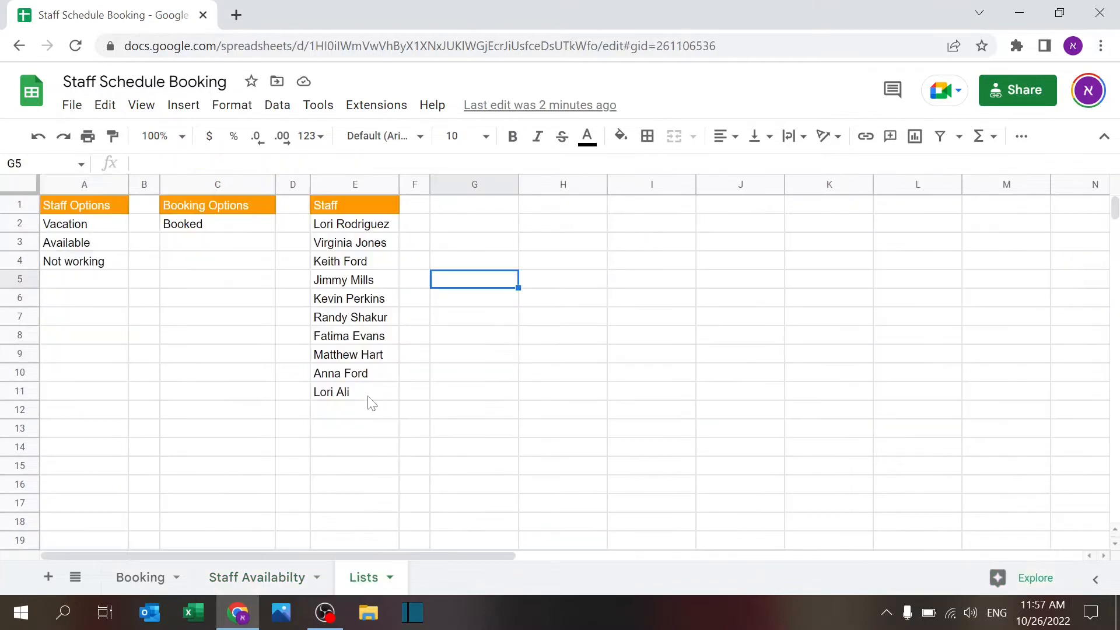
{"action": "left_click", "coordinate": [343, 416]}
{"action": "type", "text": "Tes"}
{"action": "key", "text": "Return"}
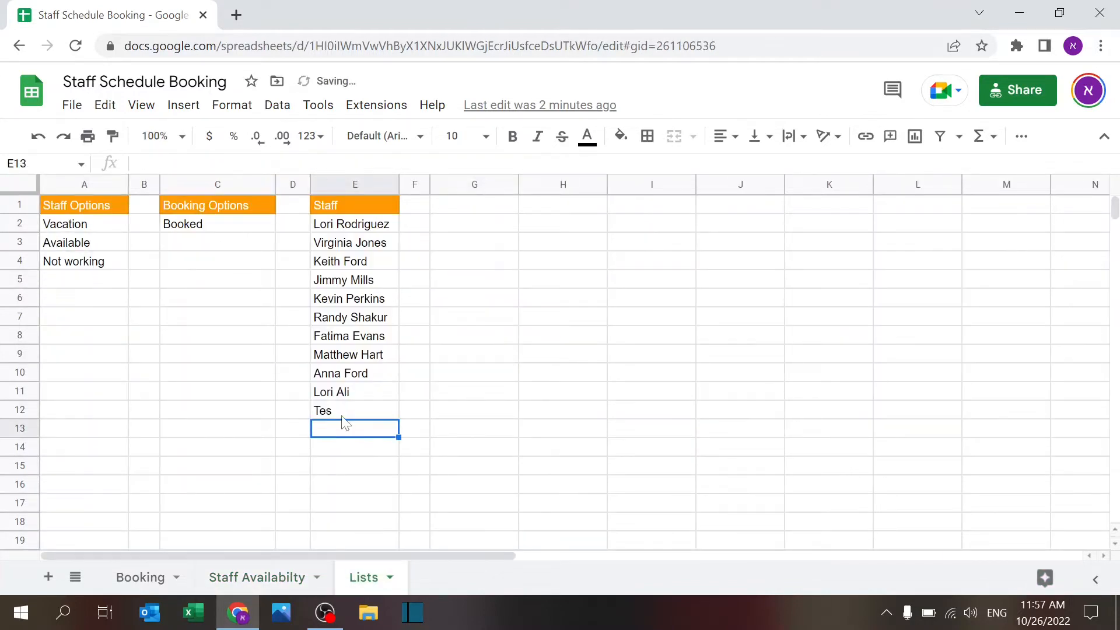
{"action": "left_click", "coordinate": [260, 581]}
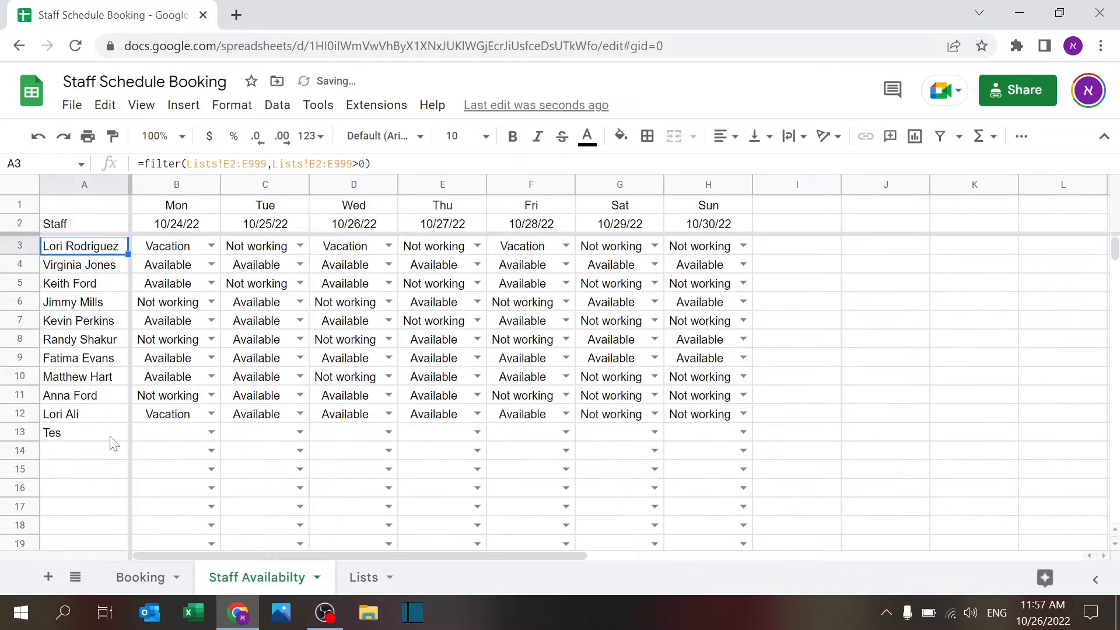
{"action": "left_click", "coordinate": [367, 577]}
{"action": "left_click", "coordinate": [367, 412]}
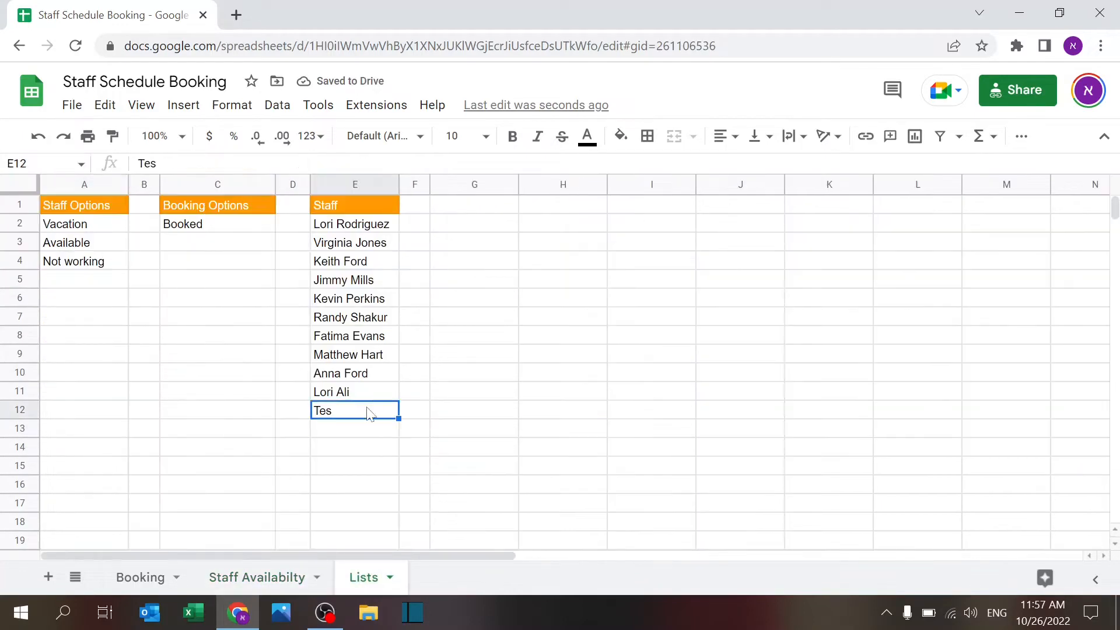
{"action": "key", "text": "Delete"}
{"action": "key", "text": "Up"}
{"action": "key", "text": "Up"}
{"action": "key", "text": "Up"}
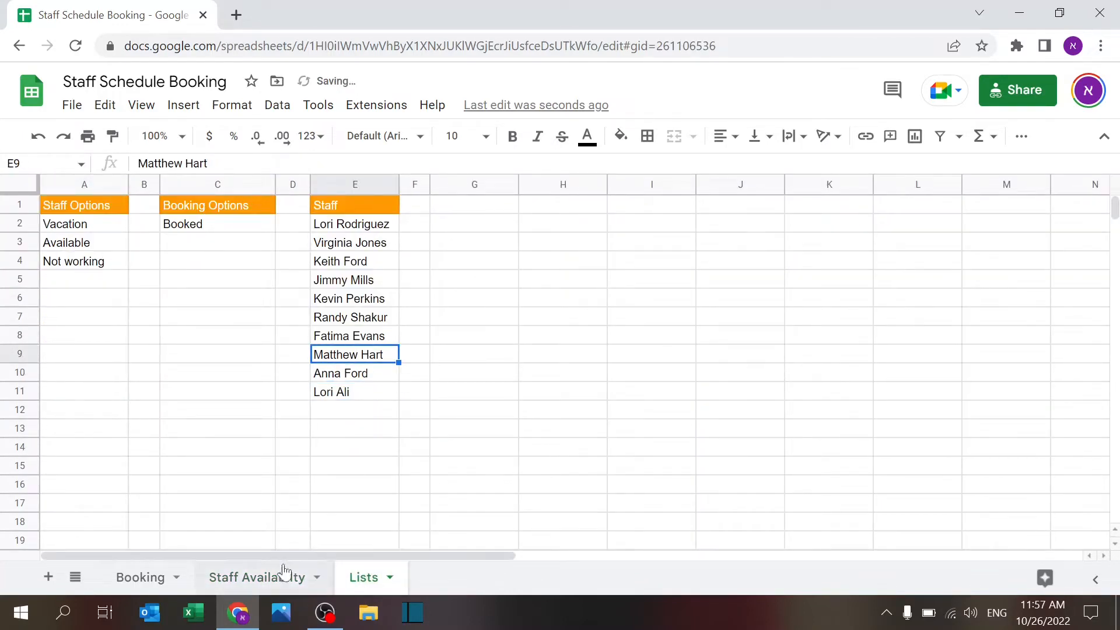
{"action": "key", "text": "ctrl+c"}
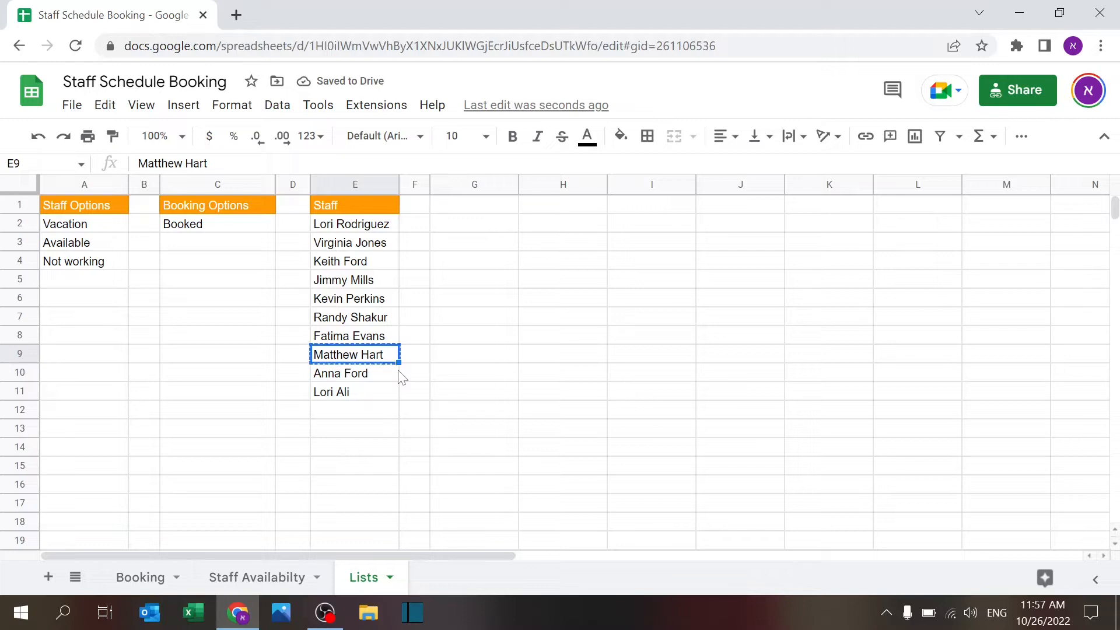
{"action": "key", "text": "Down"}
{"action": "key", "text": "Down"}
{"action": "key", "text": "ctrl+v"}
{"action": "key", "text": "Up"}
{"action": "key", "text": "Up"}
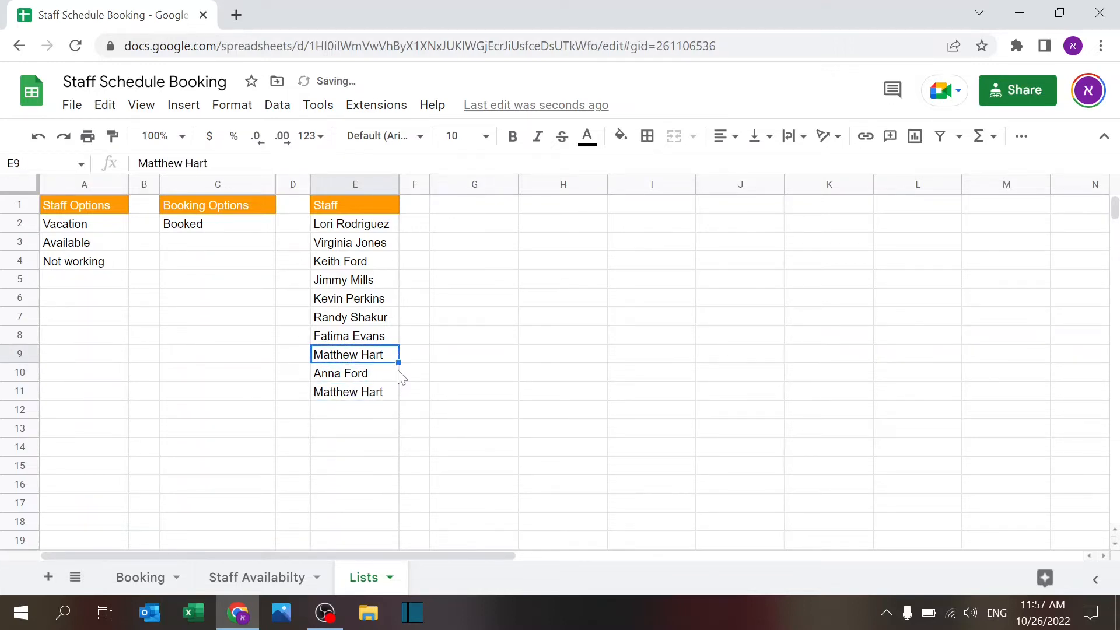
{"action": "key", "text": "Return"}
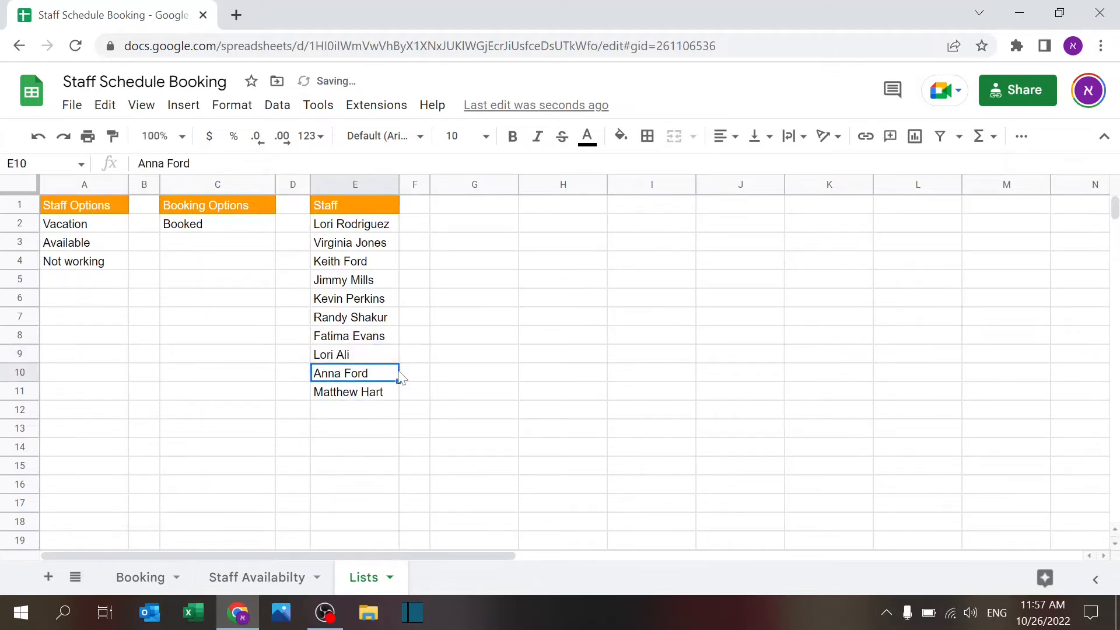
{"action": "left_click", "coordinate": [265, 570]}
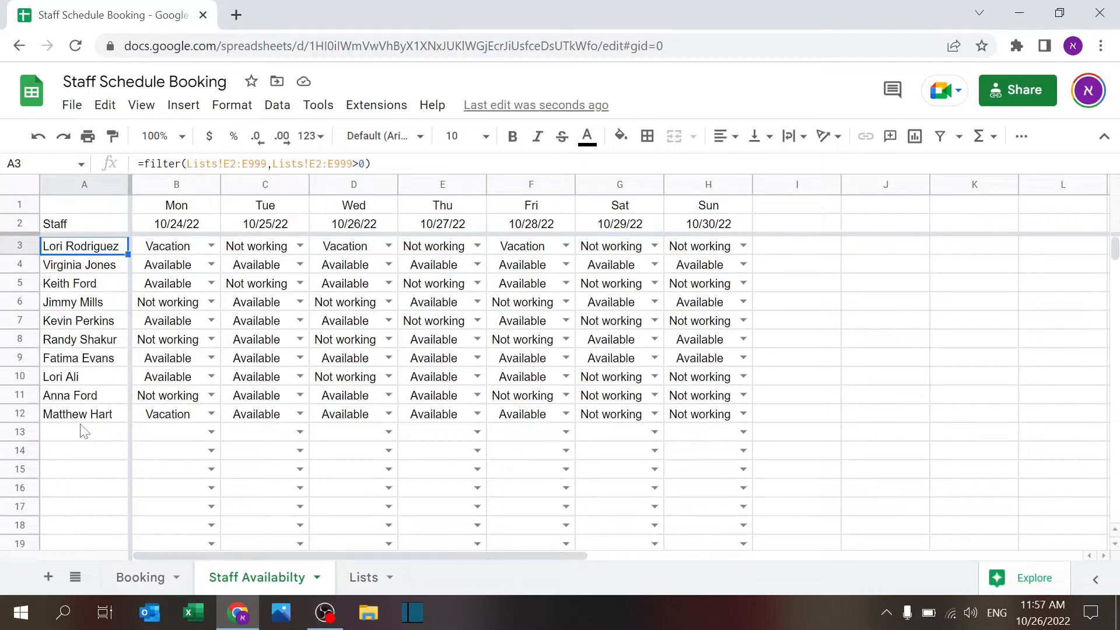
{"action": "left_click", "coordinate": [182, 210]}
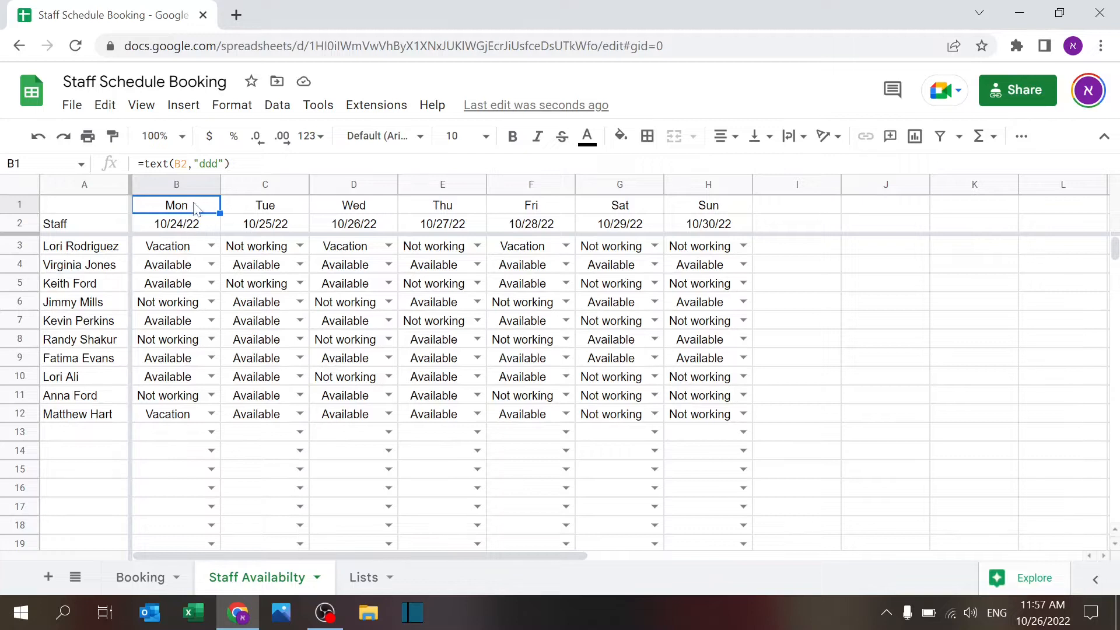
{"action": "left_click", "coordinate": [202, 227]}
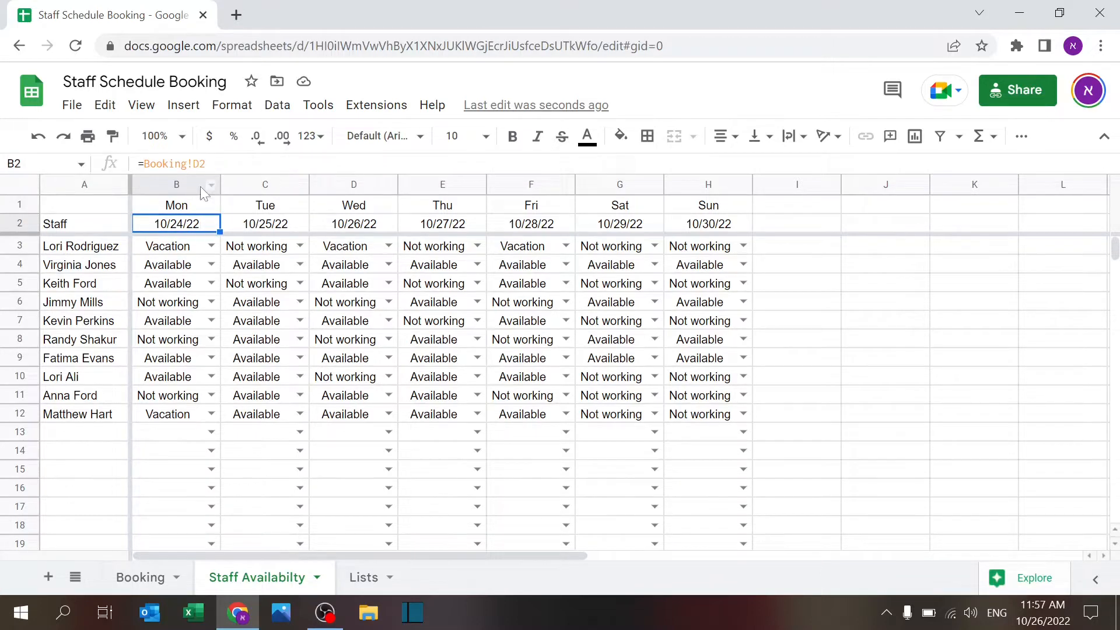
{"action": "left_click", "coordinate": [171, 204]}
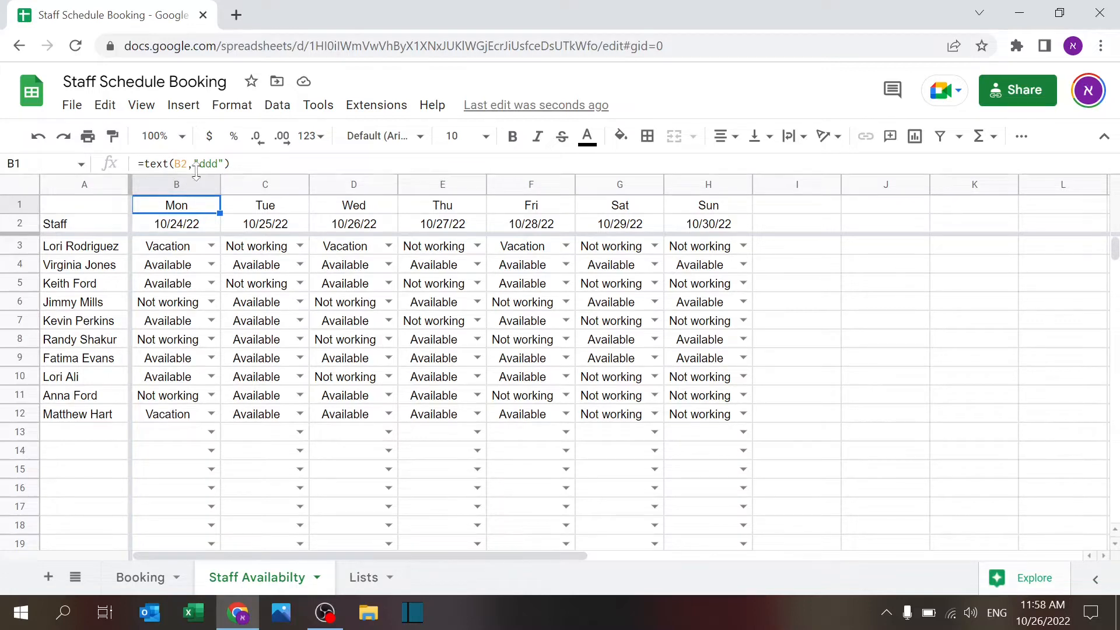
{"action": "left_click", "coordinate": [232, 164]}
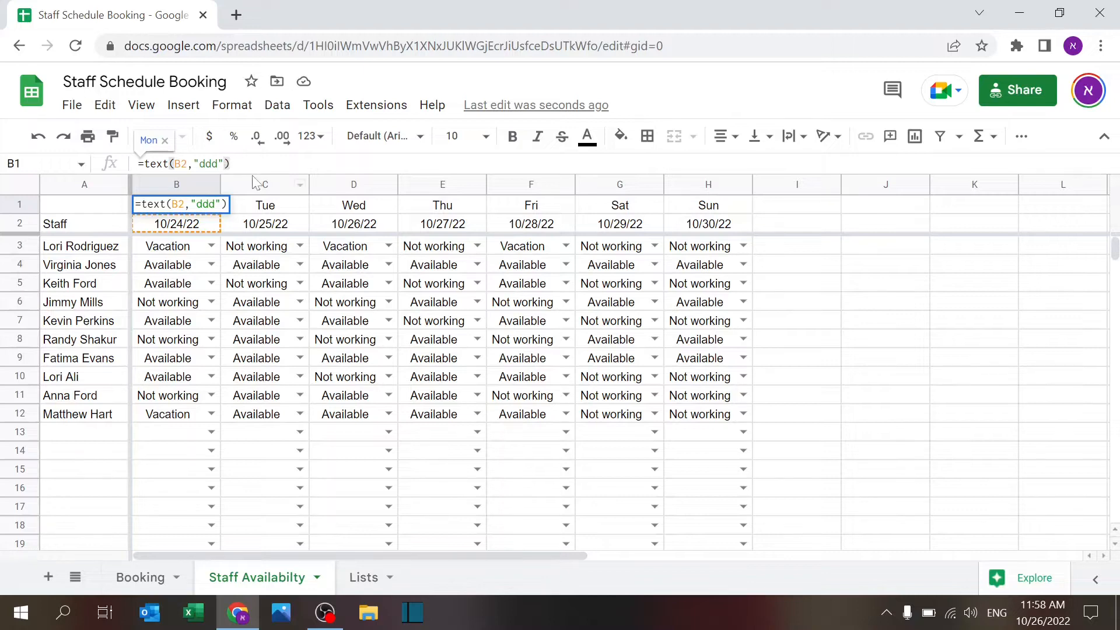
{"action": "key", "text": "Return"}
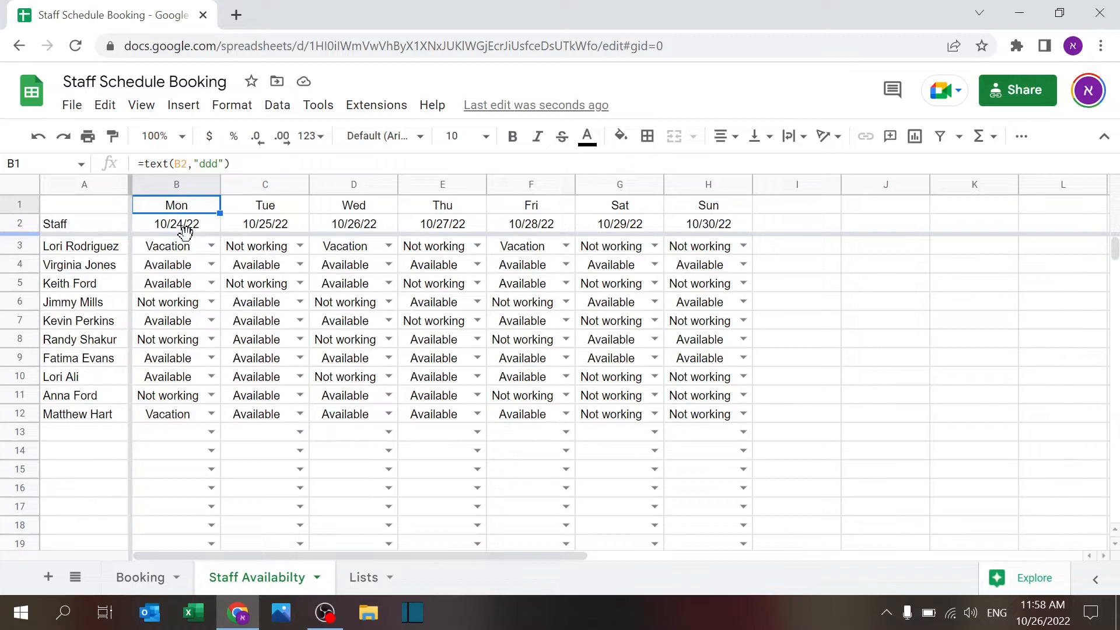
{"action": "left_click", "coordinate": [162, 252]}
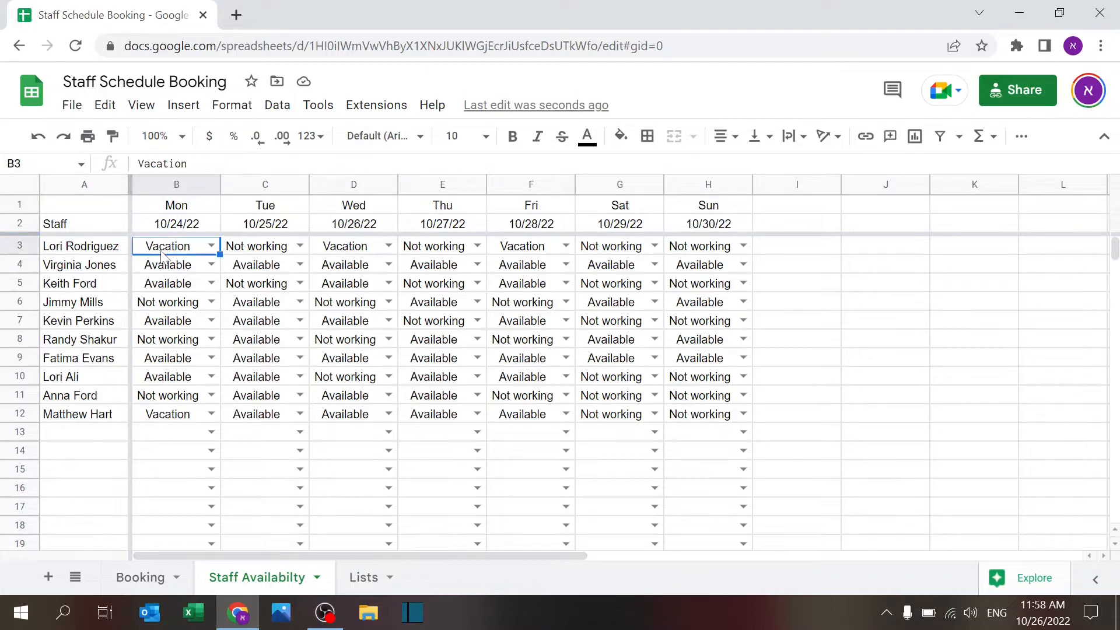
Step: Add a test option 'tes' in Lists A5 and check it appears in B3's availability dropdown
{"action": "left_click", "coordinate": [211, 246]}
{"action": "left_click", "coordinate": [211, 247]}
{"action": "left_click", "coordinate": [357, 578]}
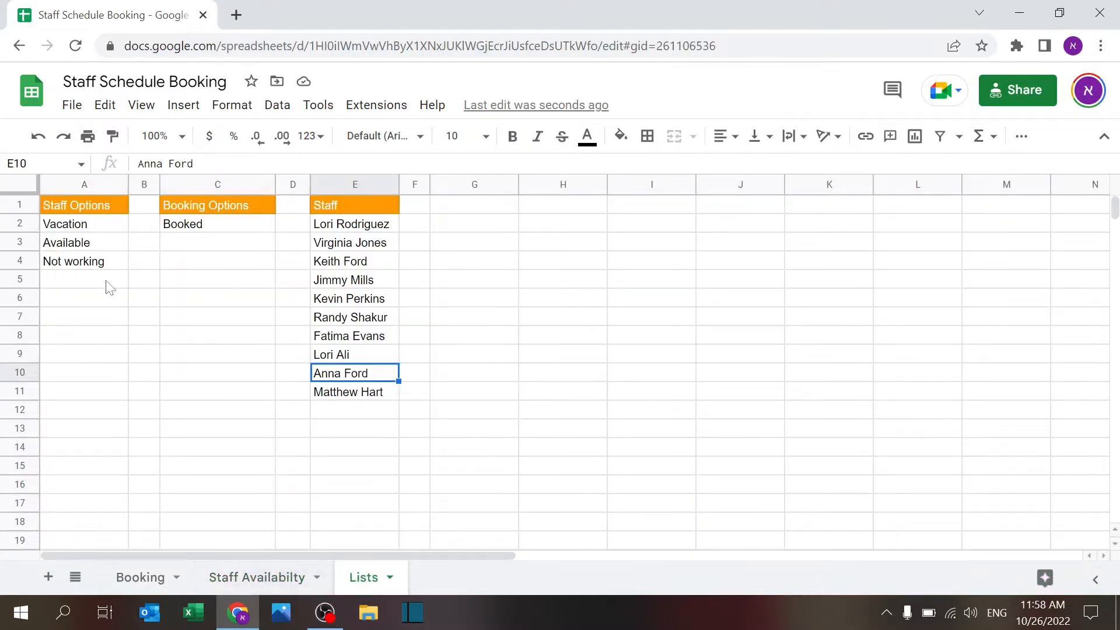
{"action": "left_click", "coordinate": [91, 286]}
{"action": "type", "text": "tes"}
{"action": "key", "text": "Return"}
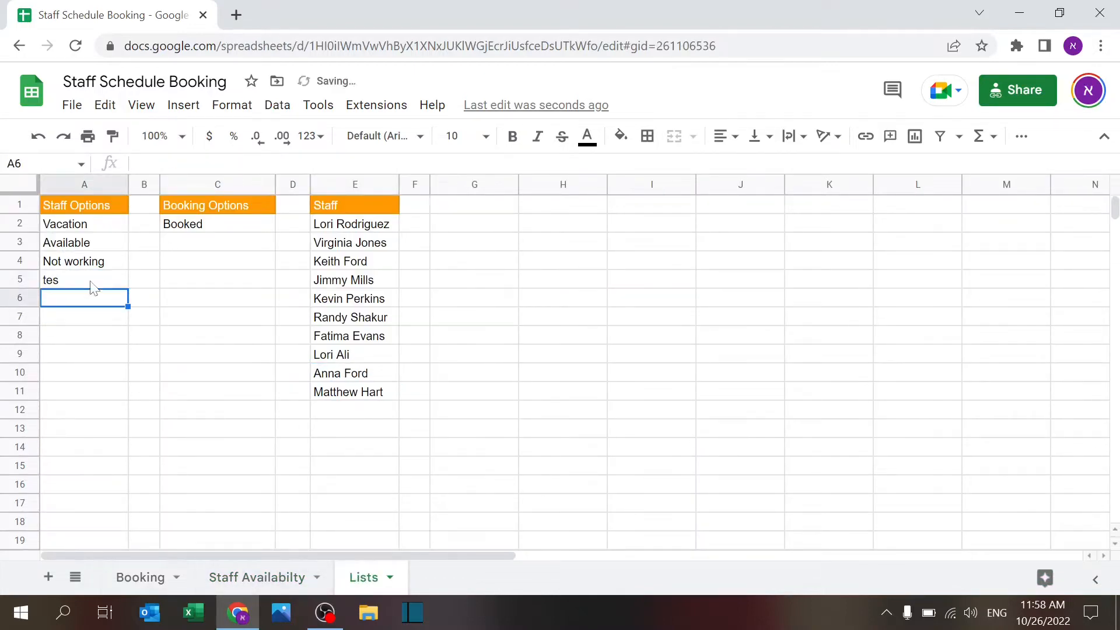
{"action": "left_click", "coordinate": [256, 576]}
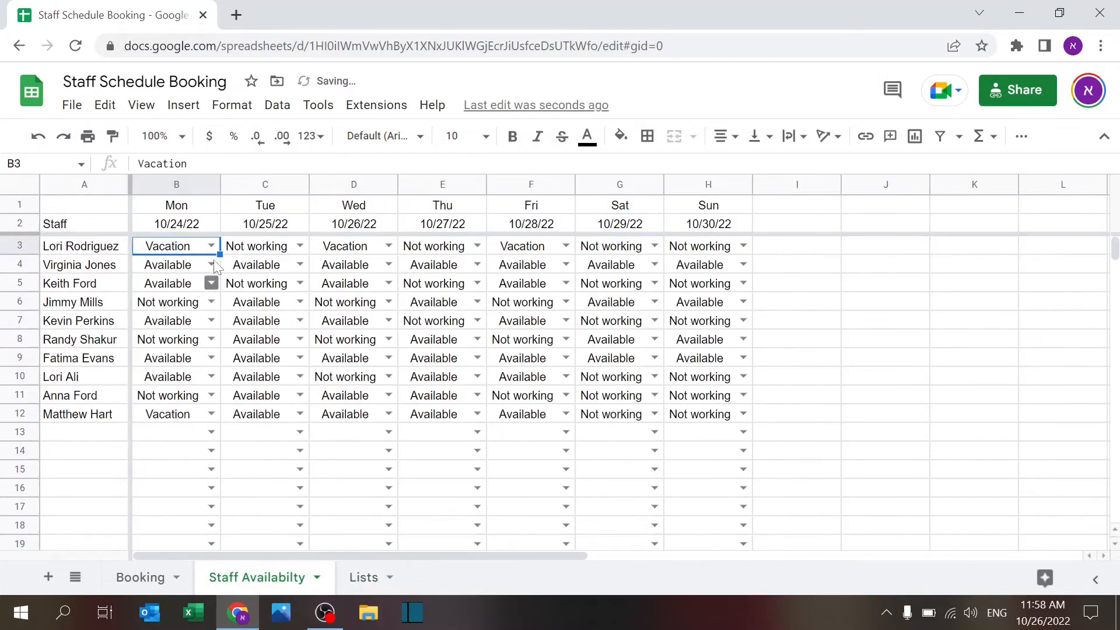
{"action": "left_click", "coordinate": [211, 246]}
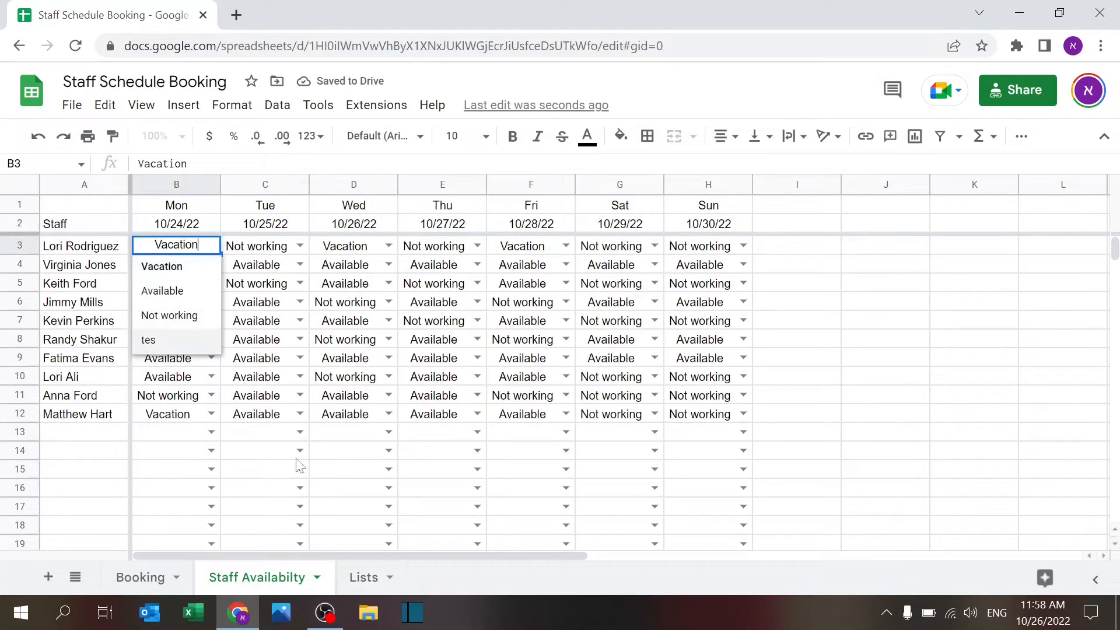
Step: Delete the 'tes' entry from Lists A5, then select availability cells B3:H14
{"action": "left_click", "coordinate": [363, 577]}
{"action": "left_click", "coordinate": [73, 282]}
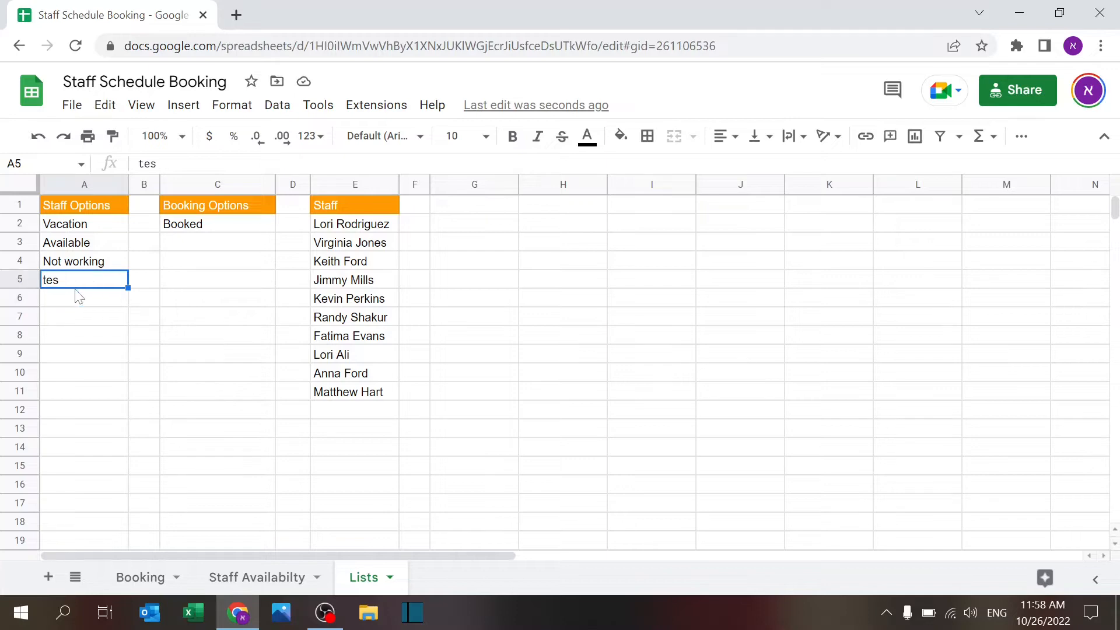
{"action": "key", "text": "Delete"}
{"action": "left_click", "coordinate": [233, 574]}
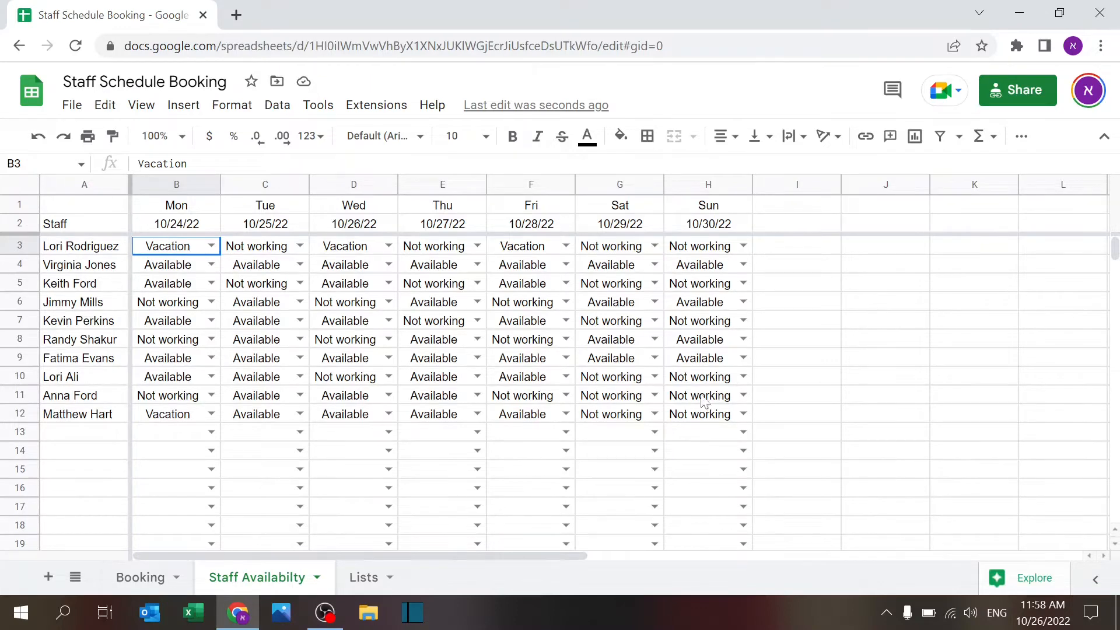
{"action": "left_click_drag", "start_coordinate": [190, 254], "coordinate": [740, 459]}
{"action": "left_click", "coordinate": [277, 106]}
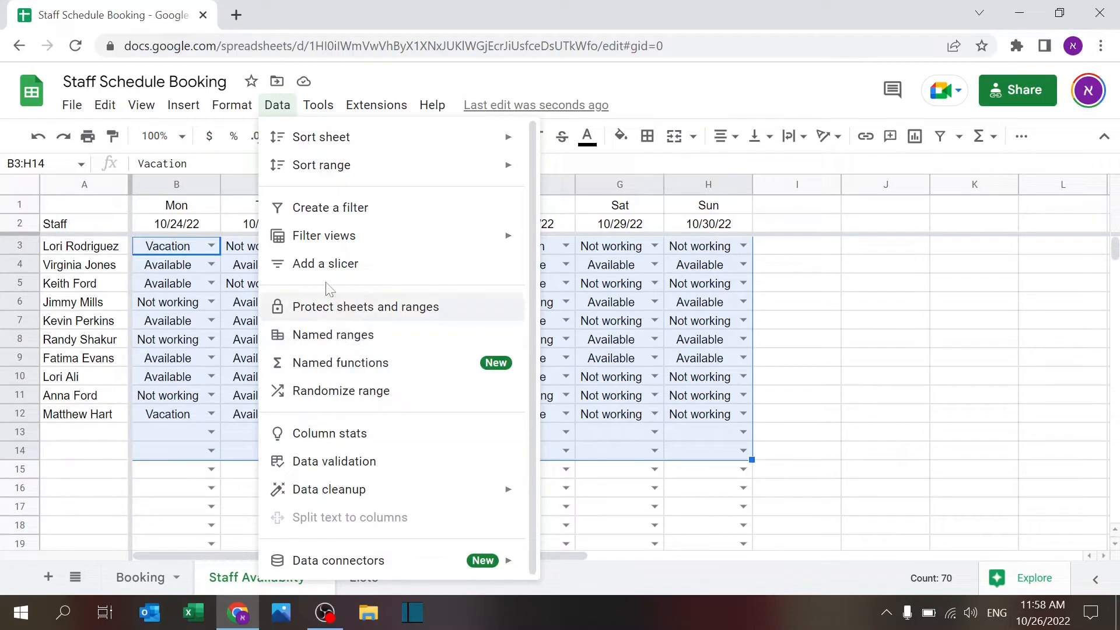
{"action": "left_click", "coordinate": [349, 463]}
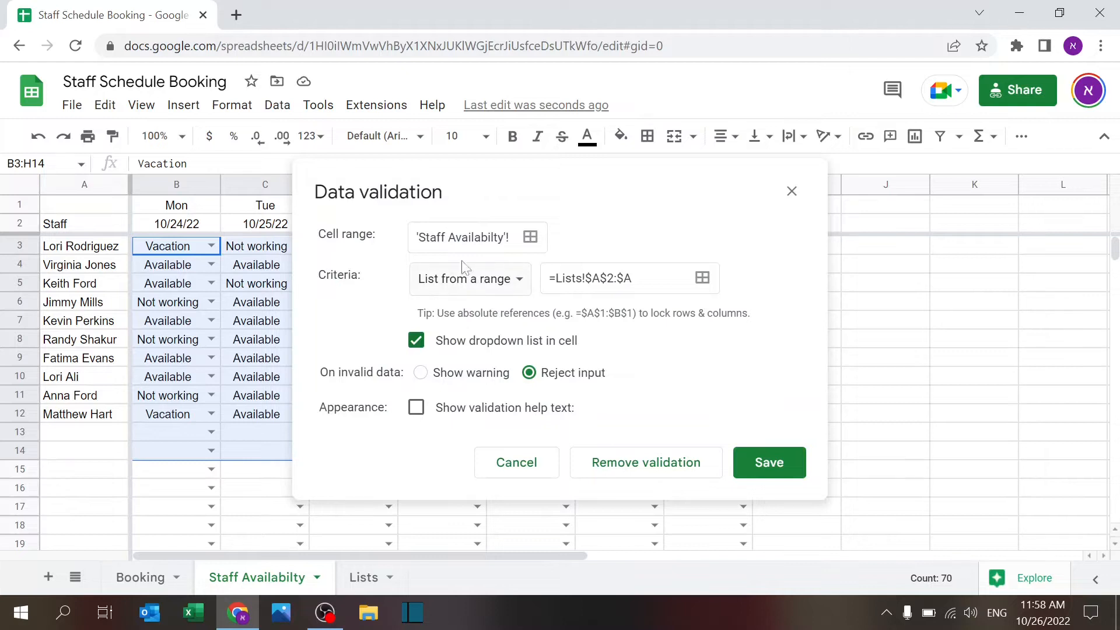
{"action": "left_click", "coordinate": [509, 285]}
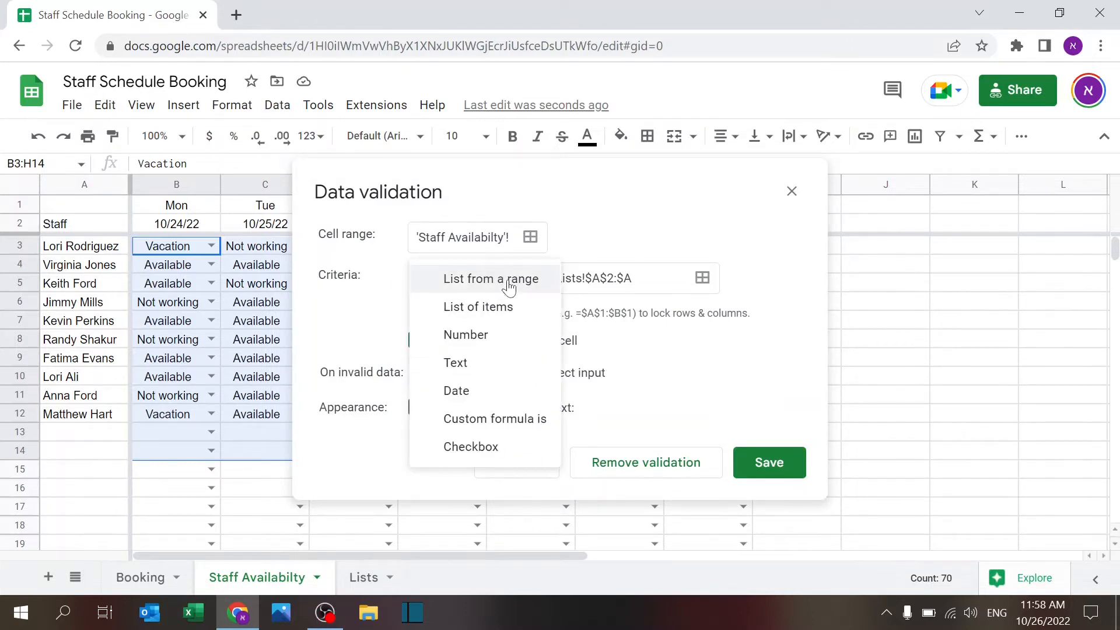
{"action": "left_click", "coordinate": [509, 286]}
{"action": "left_click", "coordinate": [622, 278]}
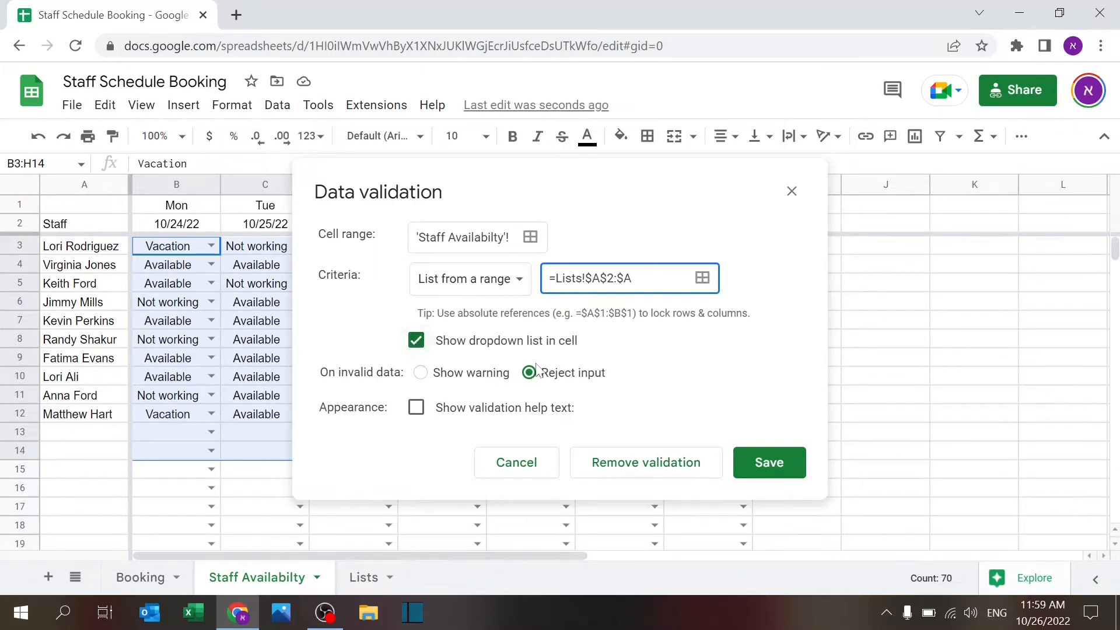
{"action": "left_click", "coordinate": [792, 195]}
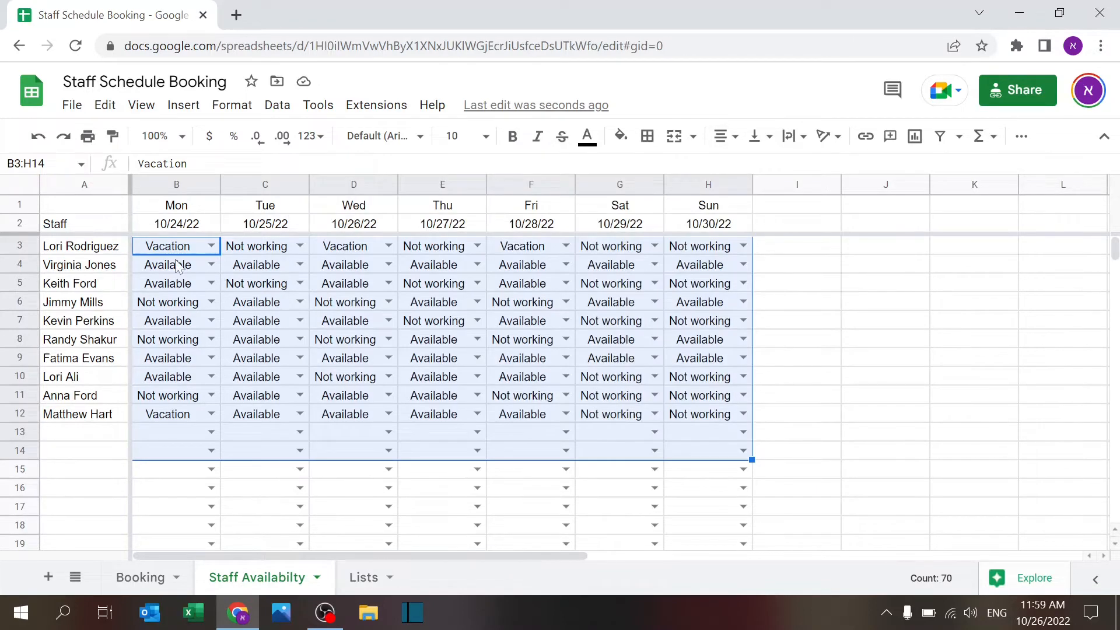
Step: Set E3 (Thu 10/27/22) to Available from the dropdown and G3 (Sat 10/29/22) by typing 'av'
{"action": "left_click", "coordinate": [175, 265]}
{"action": "left_click", "coordinate": [173, 252]}
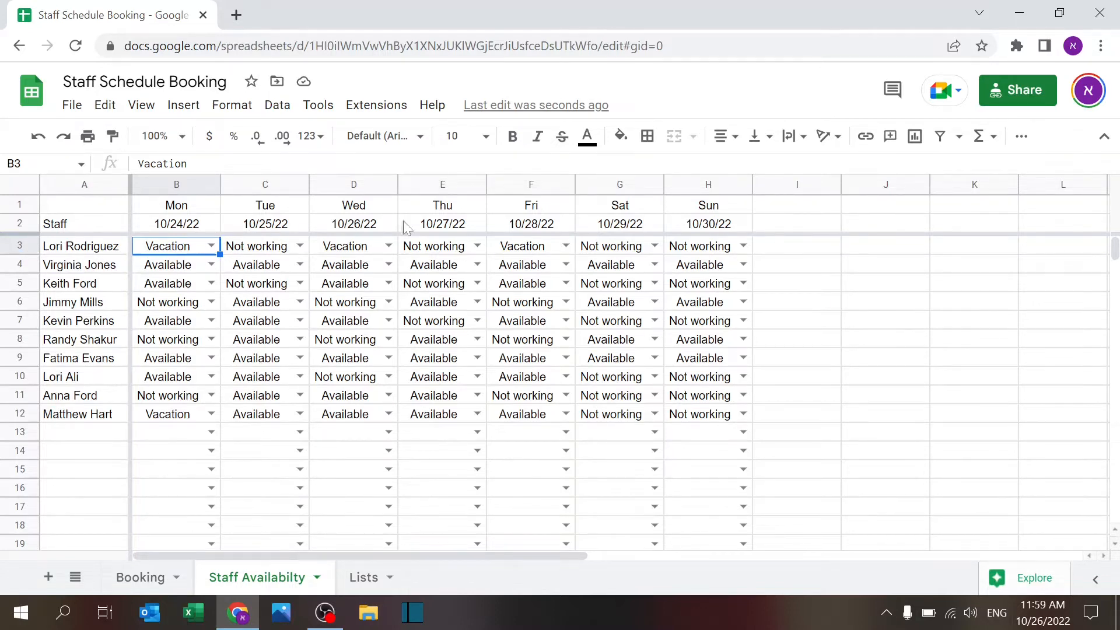
{"action": "left_click", "coordinate": [477, 245]}
{"action": "left_click", "coordinate": [431, 292]}
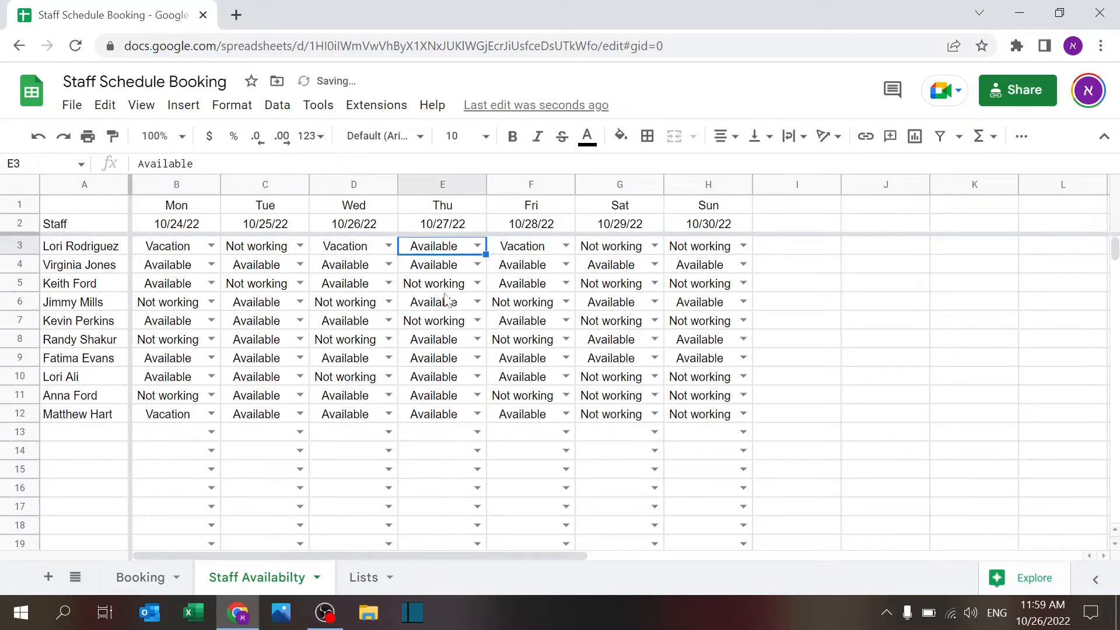
{"action": "left_click", "coordinate": [616, 249]}
{"action": "type", "text": "av"}
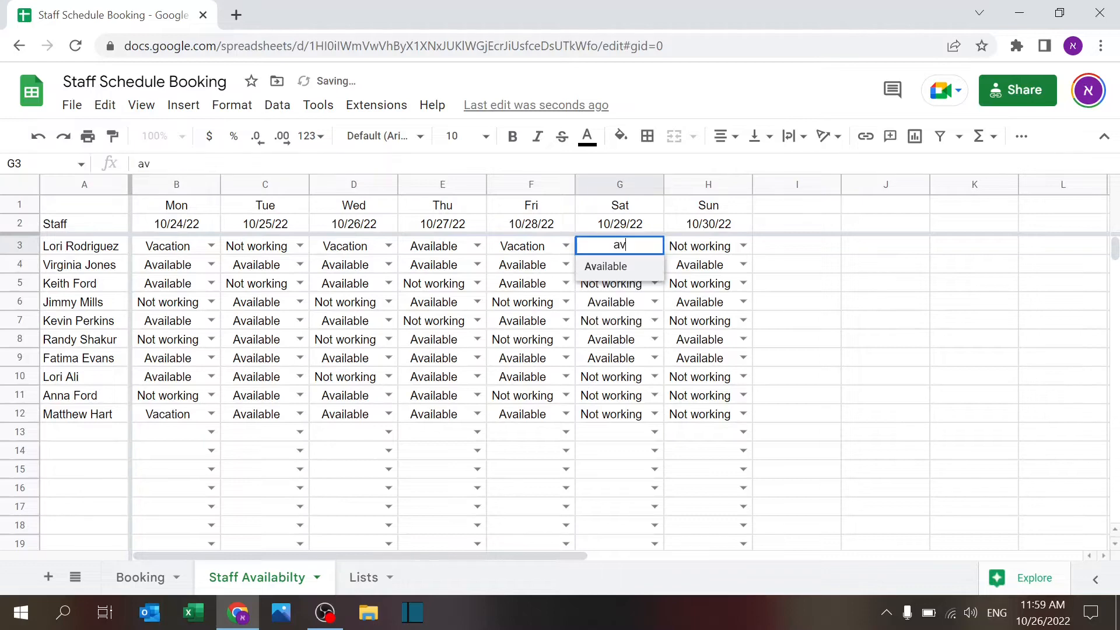
{"action": "key", "text": "Return"}
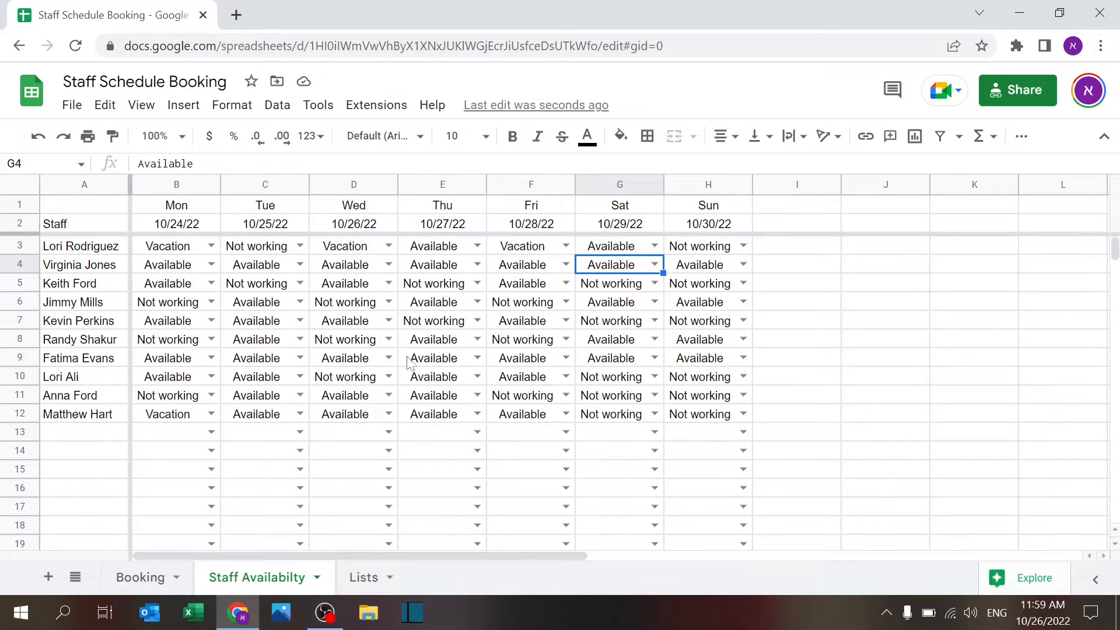
Step: Copy column H into columns I and J for Mon 10/31/22 and Tue 11/1/22, clearing statuses I3:J12
{"action": "left_click", "coordinate": [688, 185]}
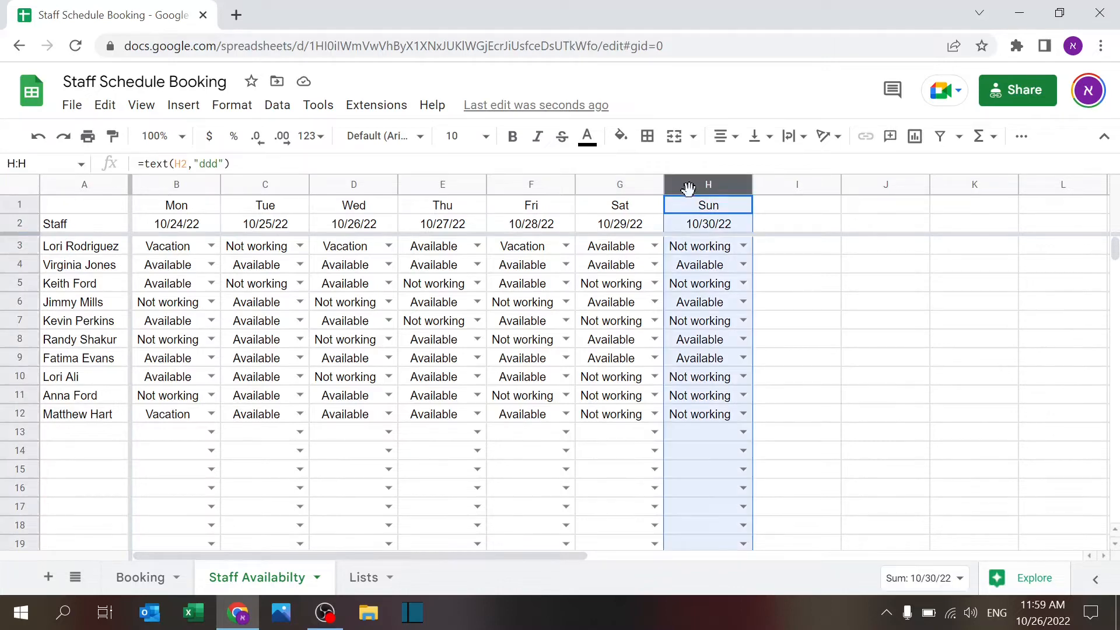
{"action": "key", "text": "ctrl+c"}
{"action": "key", "text": "Right"}
{"action": "key", "text": "ctrl+v"}
{"action": "key", "text": "Right"}
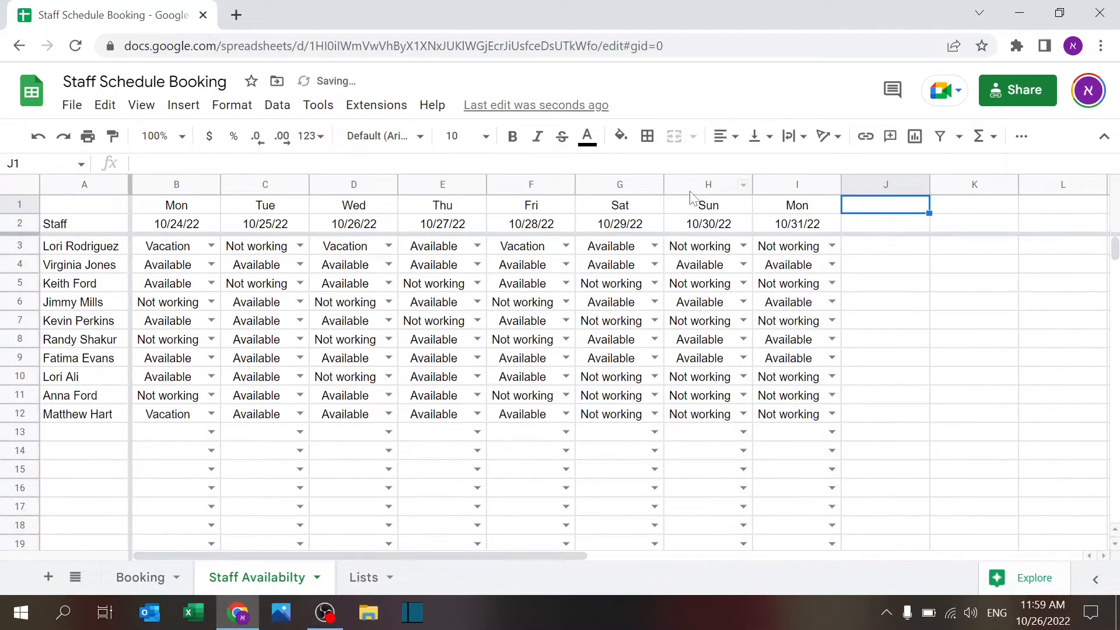
{"action": "key", "text": "ctrl+v"}
{"action": "left_click_drag", "start_coordinate": [781, 246], "coordinate": [869, 424]}
{"action": "key", "text": "Delete"}
{"action": "left_click", "coordinate": [798, 339]}
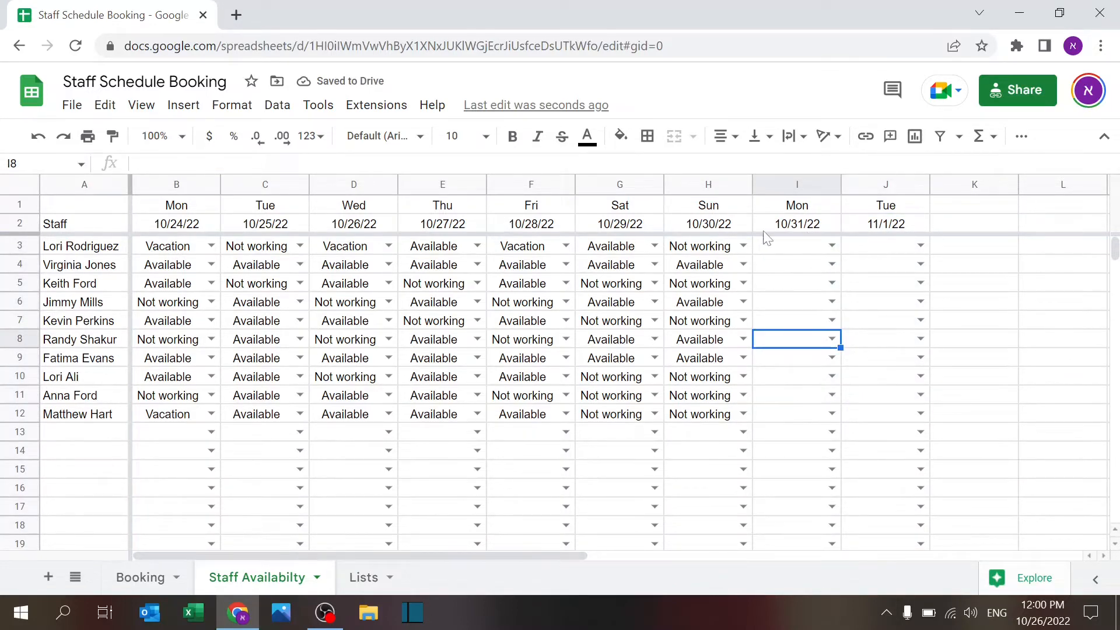
Step: Check the I2 date formula =H2+1, and try changing G2 to =B2+7 before undoing it
{"action": "left_click", "coordinate": [779, 232]}
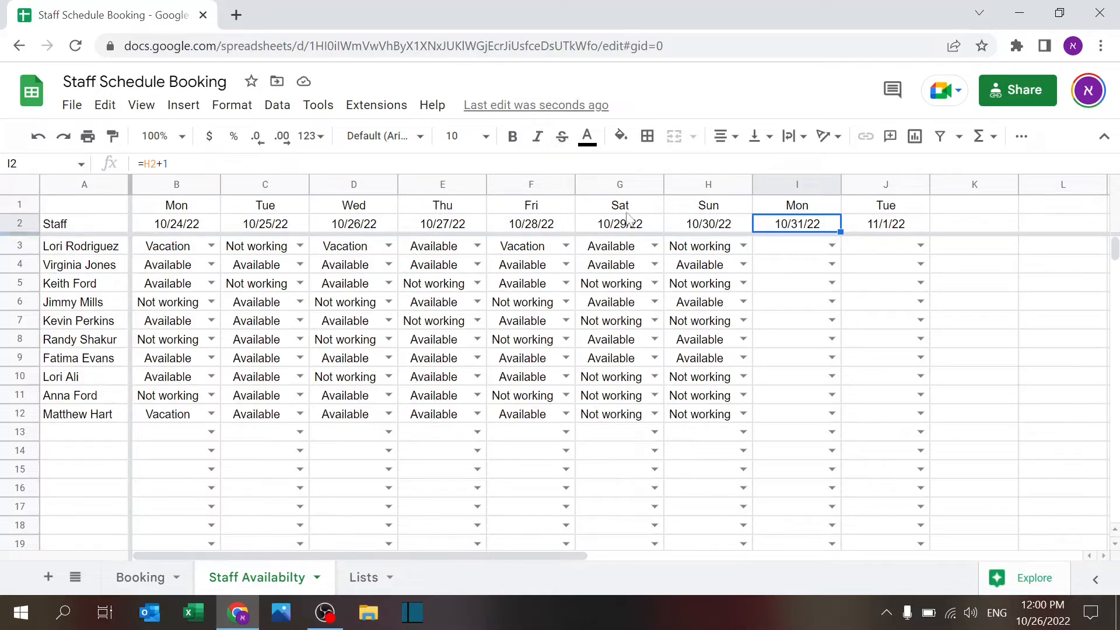
{"action": "left_click", "coordinate": [608, 227]}
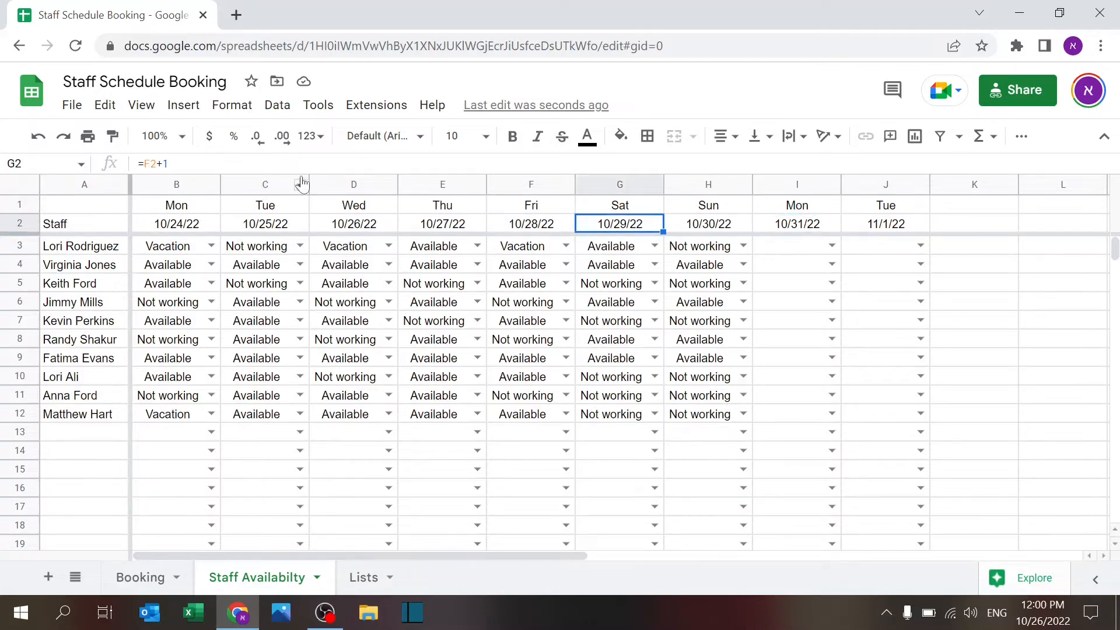
{"action": "left_click", "coordinate": [163, 164]}
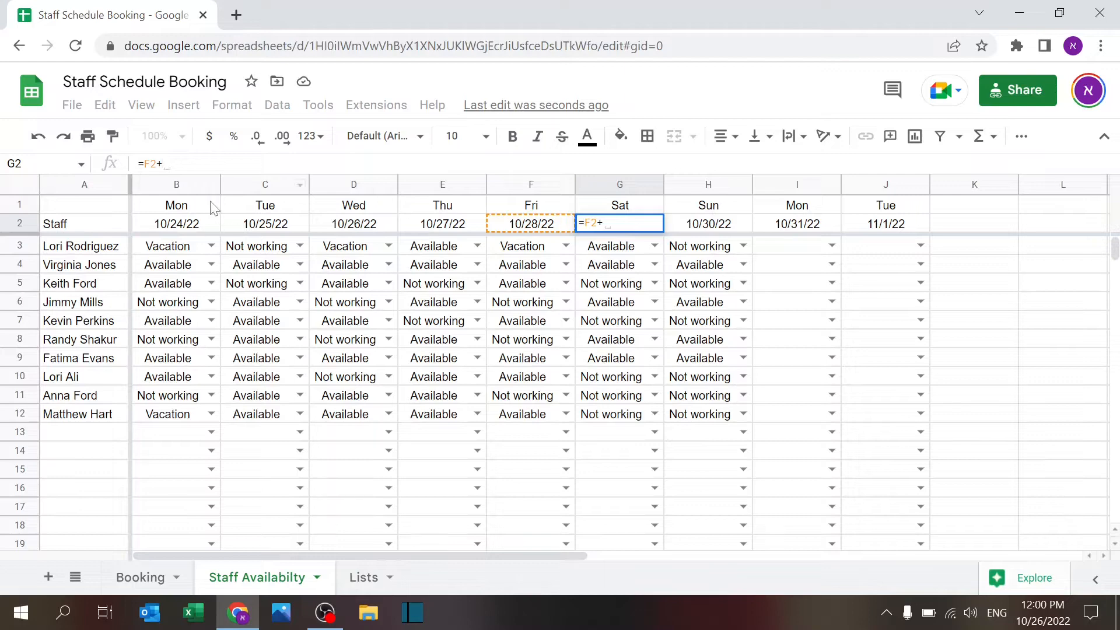
{"action": "key", "text": "BackSpace"}
{"action": "key", "text": "BackSpace"}
{"action": "key", "text": "BackSpace"}
{"action": "left_click", "coordinate": [190, 223]}
{"action": "type", "text": "+7"}
{"action": "key", "text": "Return"}
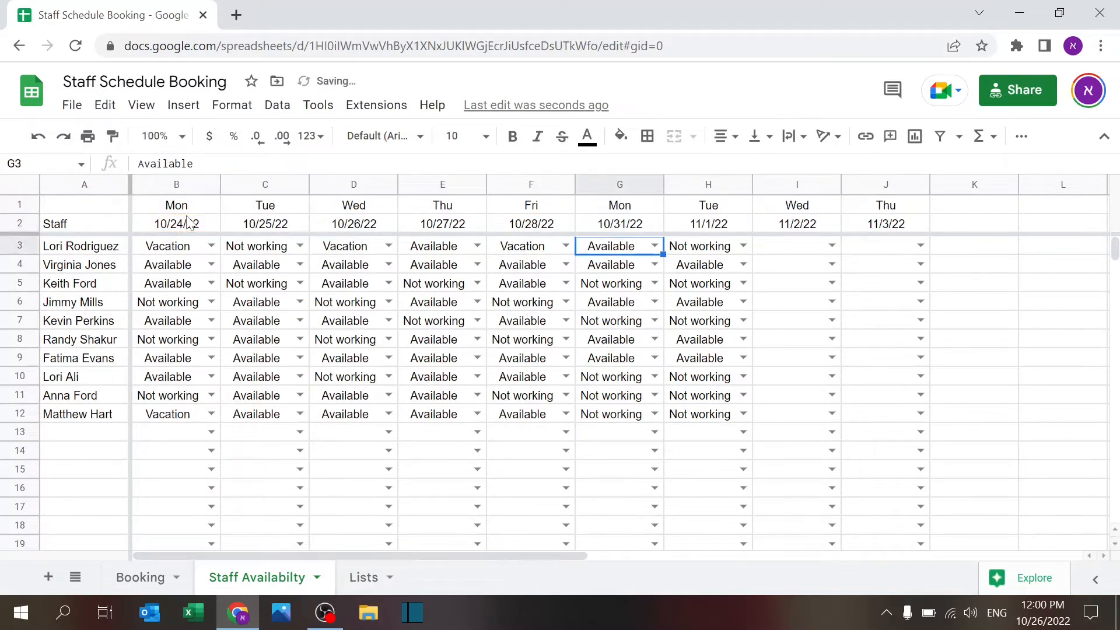
{"action": "key", "text": "ctrl+z"}
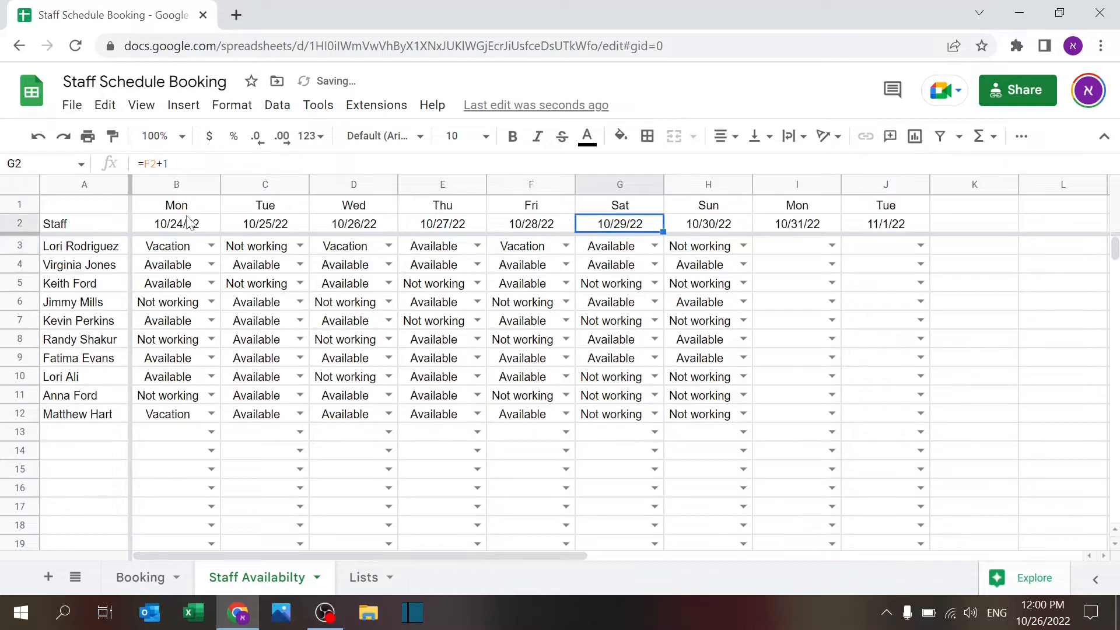
{"action": "left_click", "coordinate": [966, 309]}
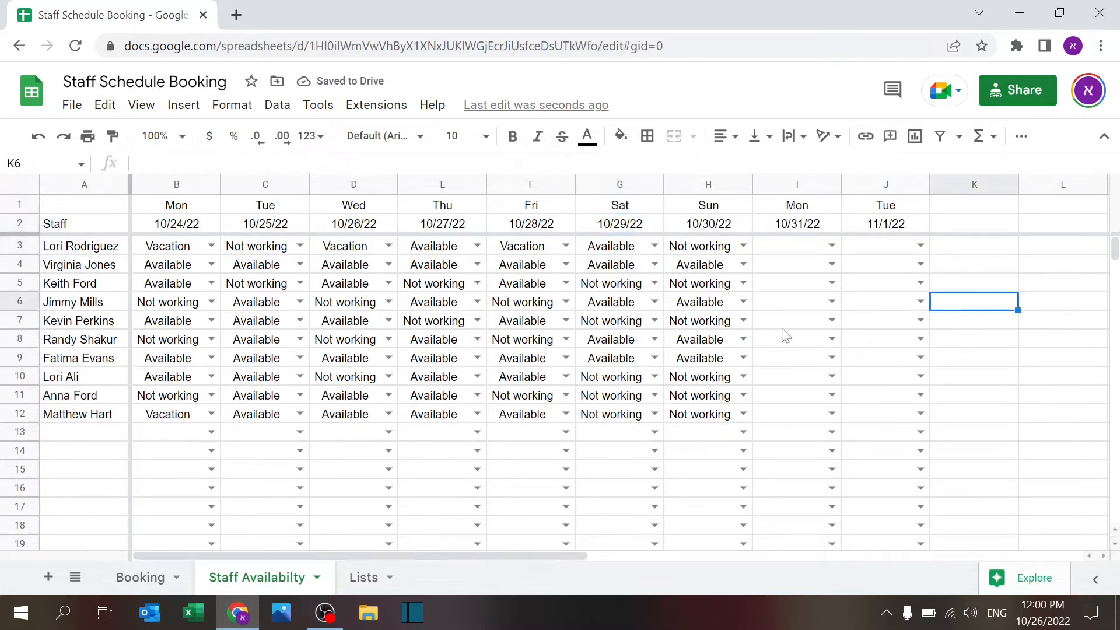
Step: On the Booking sheet, inspect the C4 staff FILTER formula and the A5/B4 COUNTIF Total Days formulas
{"action": "left_click", "coordinate": [143, 578]}
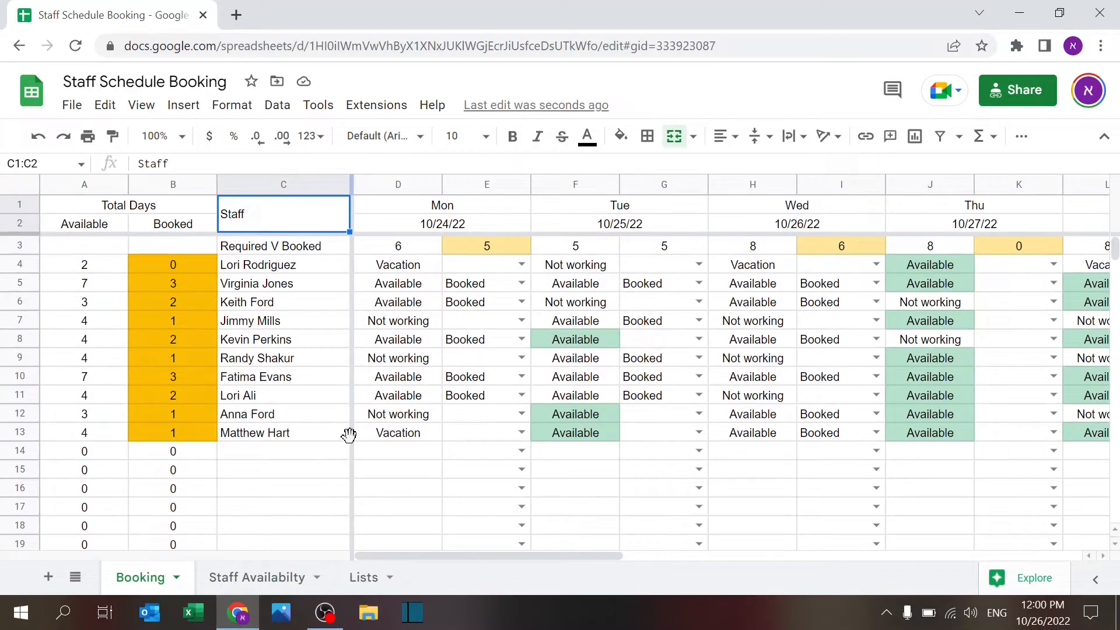
{"action": "right_click", "coordinate": [272, 252]}
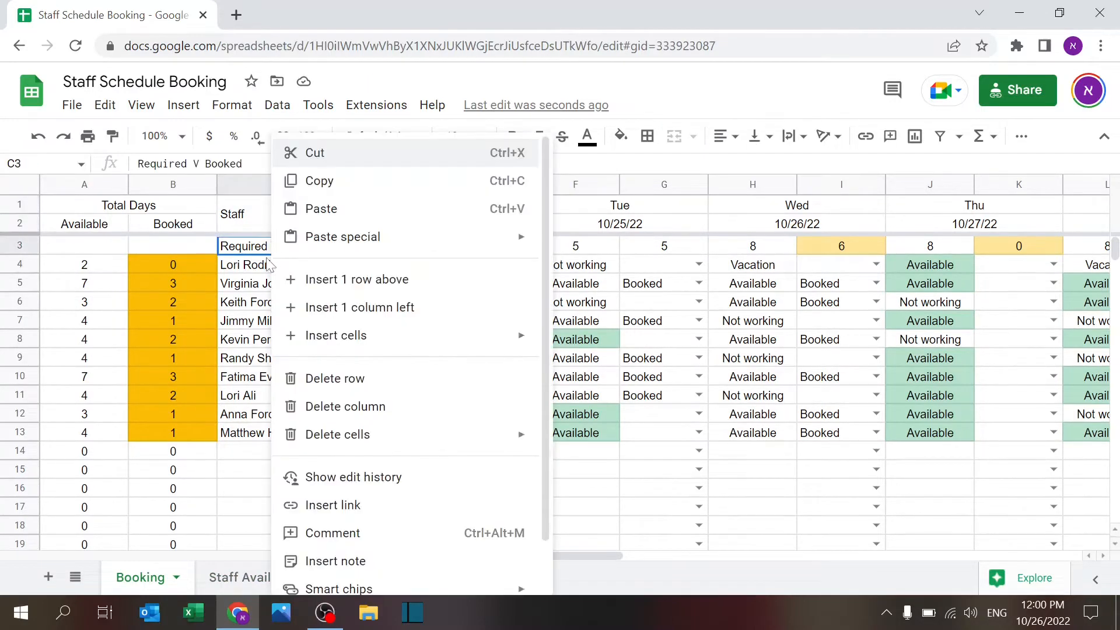
{"action": "left_click", "coordinate": [268, 264]}
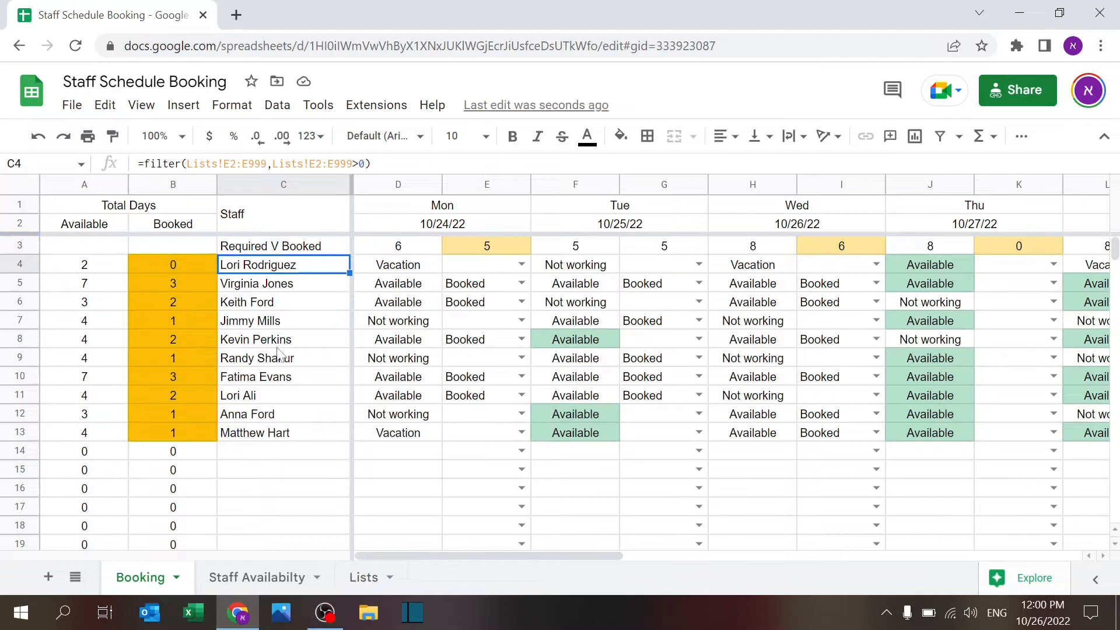
{"action": "left_click", "coordinate": [364, 578]}
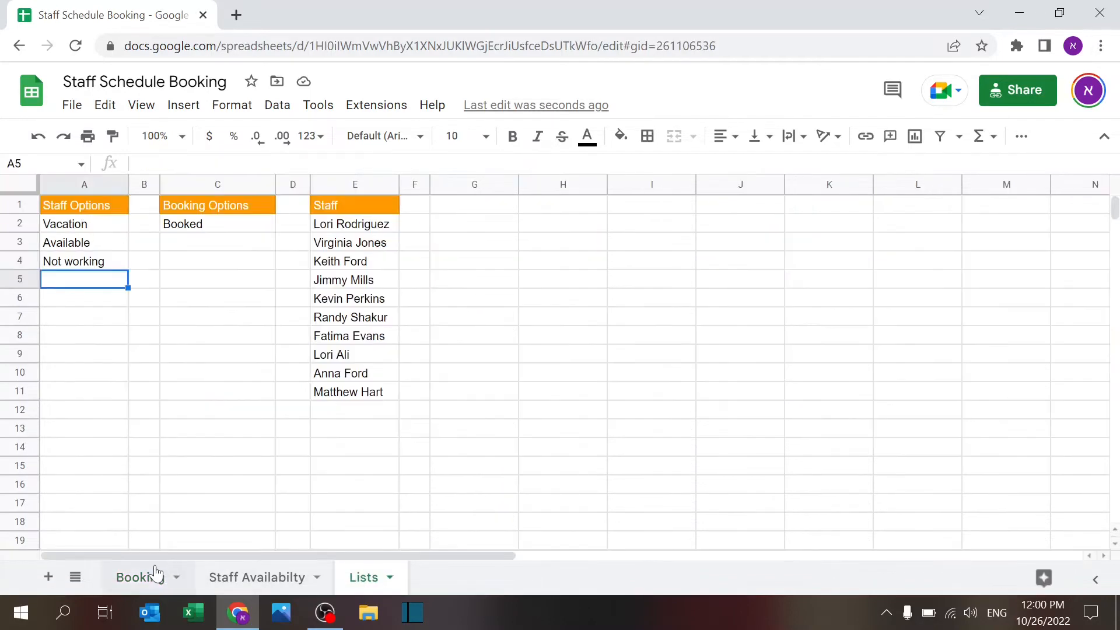
{"action": "left_click", "coordinate": [139, 577]}
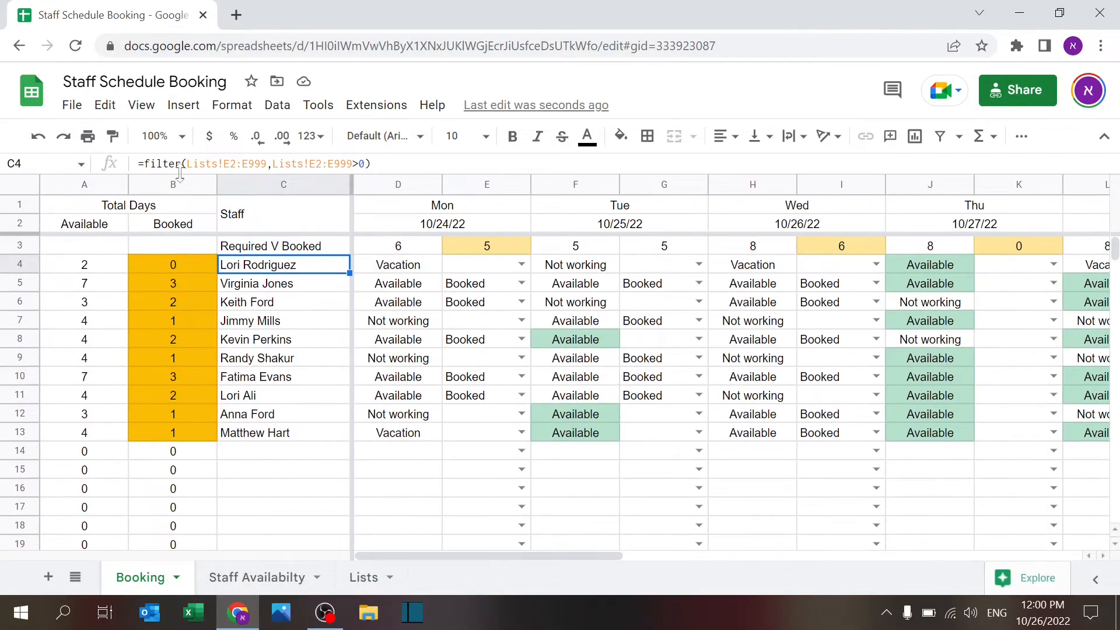
{"action": "left_click", "coordinate": [162, 202]}
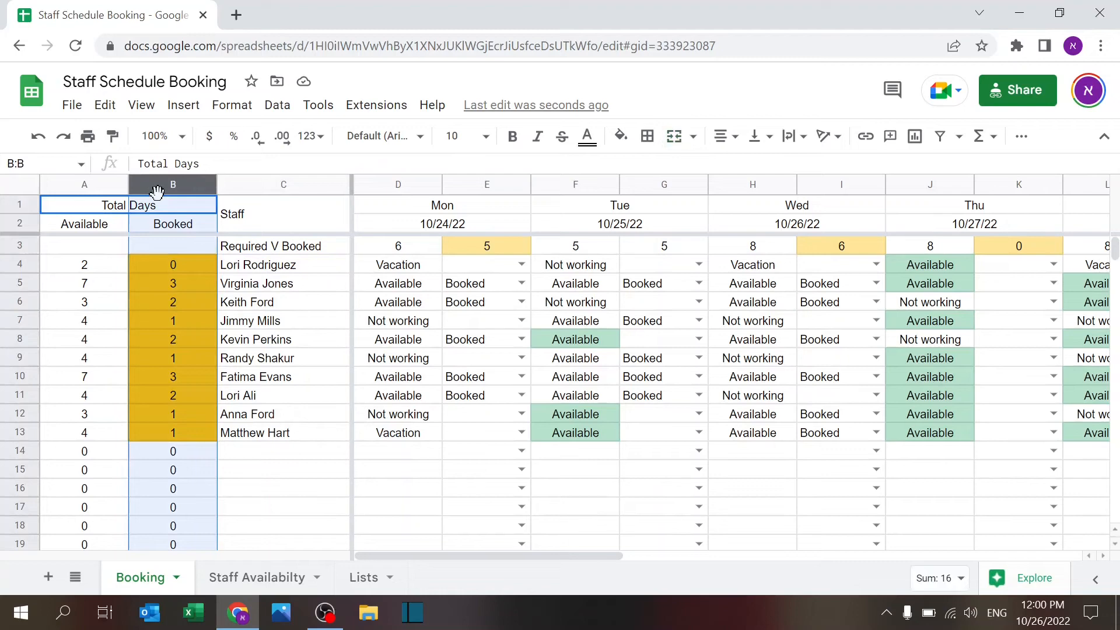
{"action": "left_click", "coordinate": [109, 289]}
{"action": "left_click", "coordinate": [201, 265]}
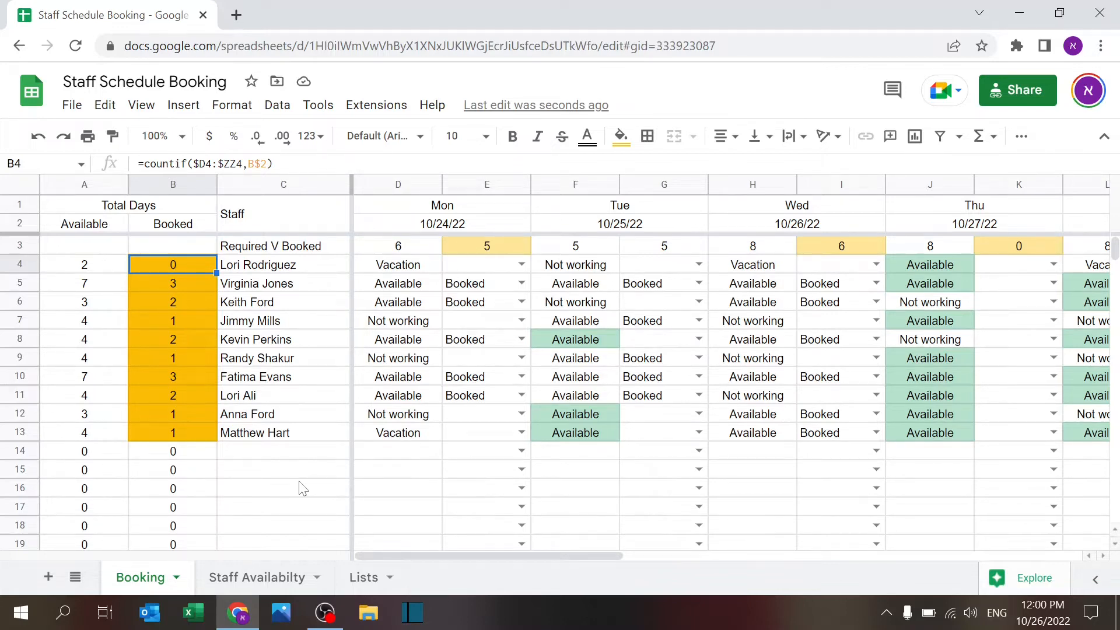
{"action": "left_click", "coordinate": [424, 211]}
{"action": "left_click", "coordinate": [433, 226]}
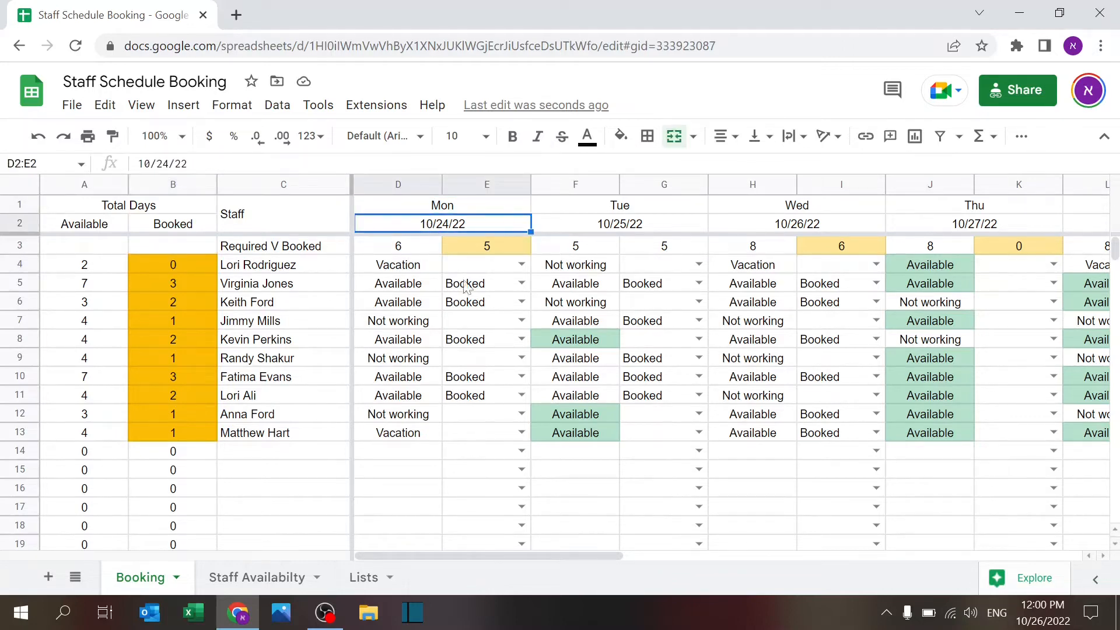
{"action": "type", "text": "11/"}
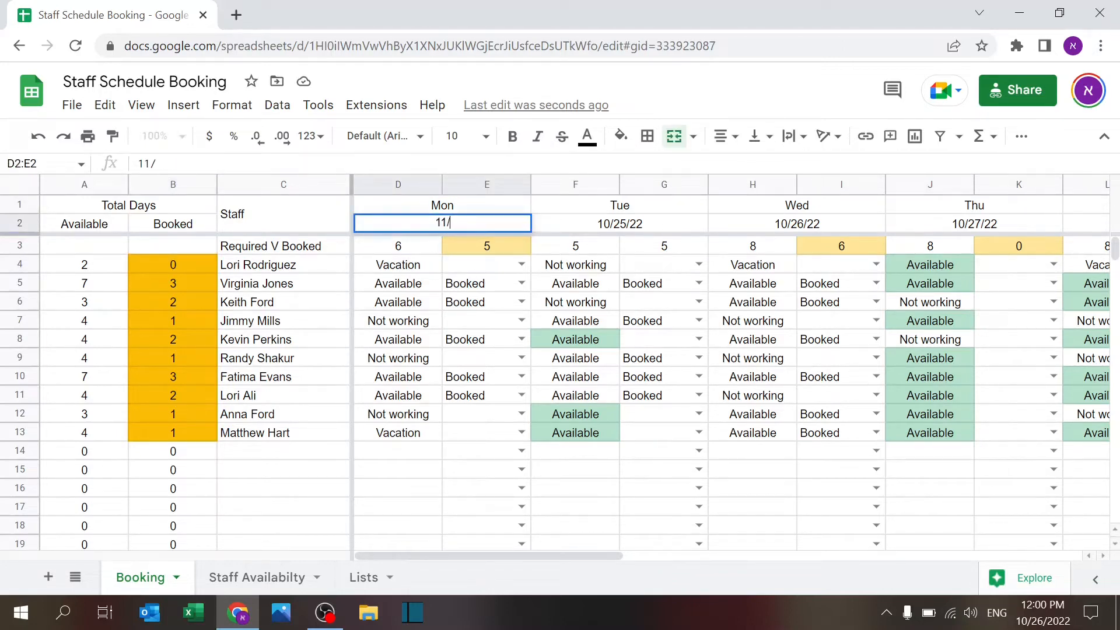
{"action": "type", "text": "24/22"}
{"action": "key", "text": "Return"}
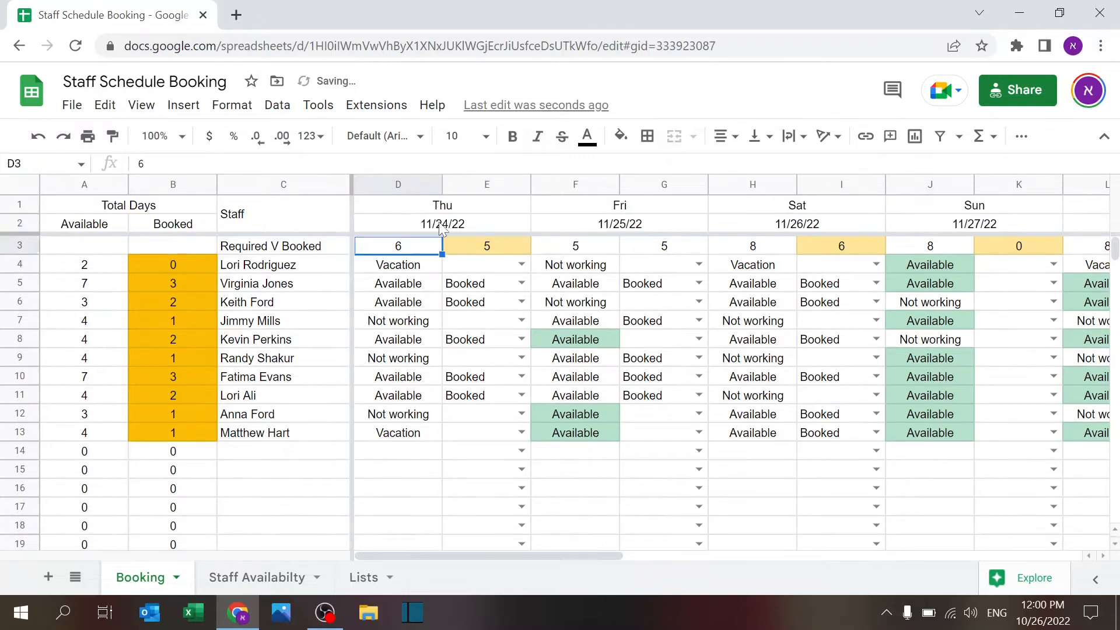
{"action": "left_click", "coordinate": [256, 577]}
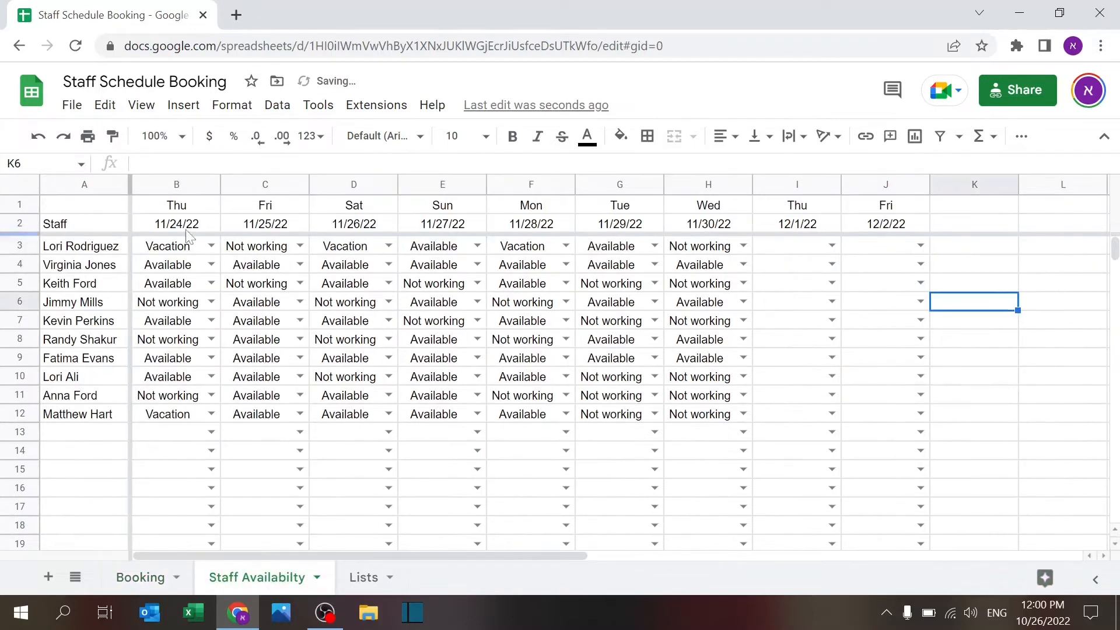
{"action": "left_click", "coordinate": [143, 577]}
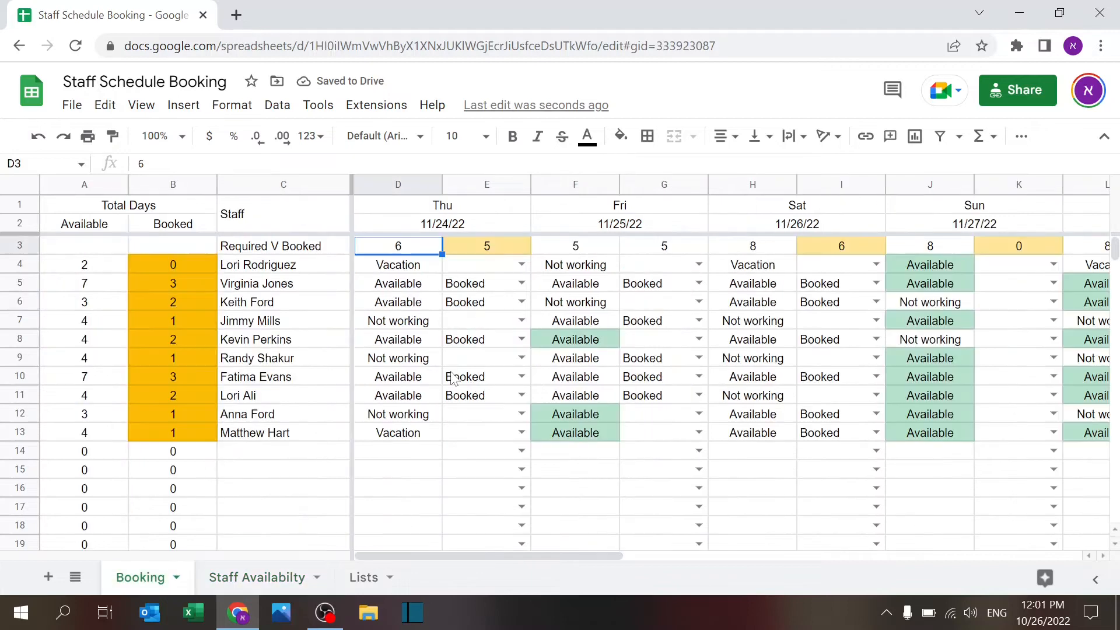
{"action": "key", "text": "ctrl+z"}
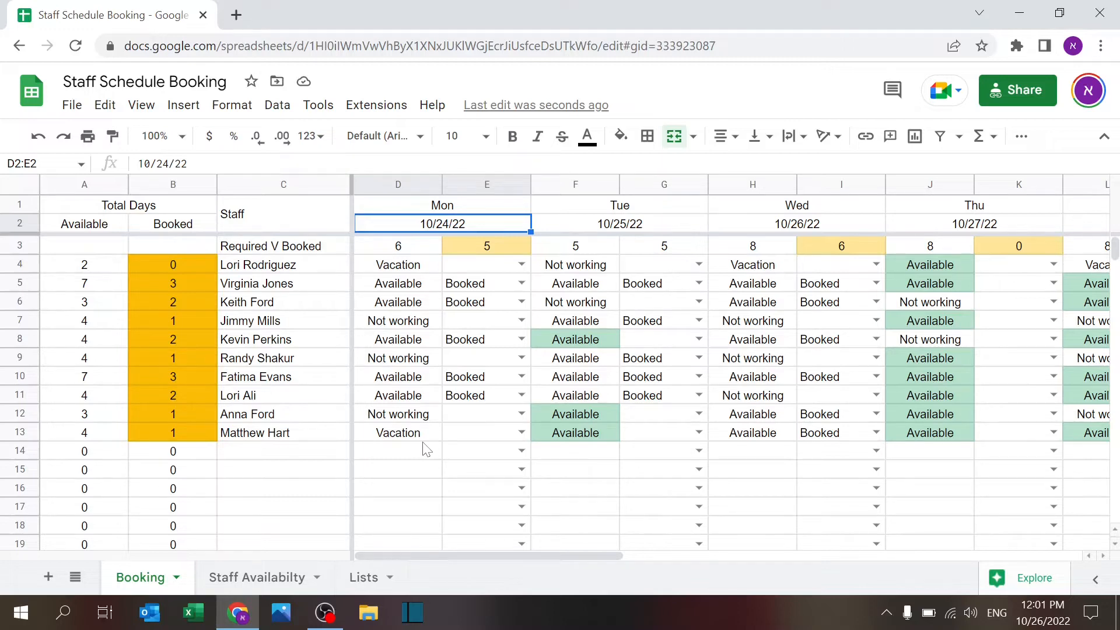
{"action": "left_click", "coordinate": [426, 251]}
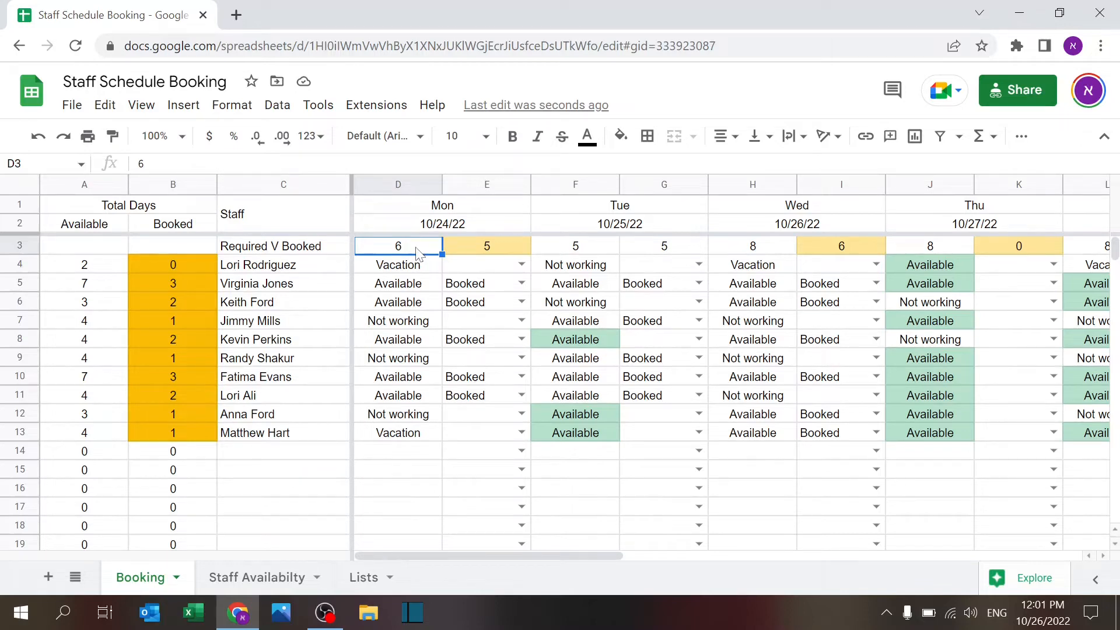
{"action": "right_click", "coordinate": [579, 248]}
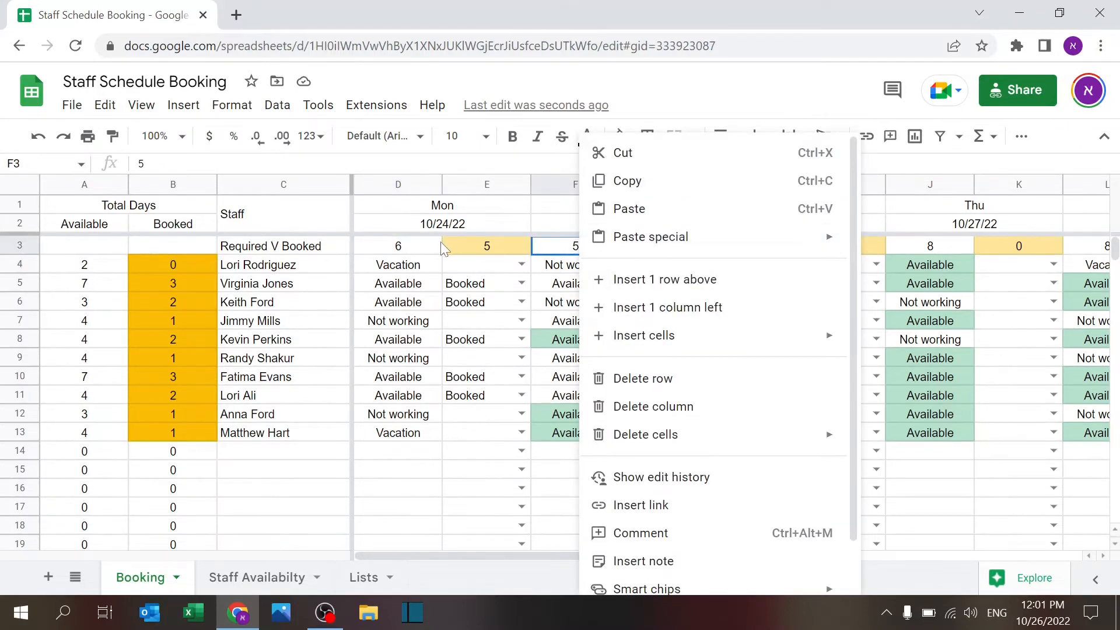
{"action": "left_click", "coordinate": [442, 248]}
{"action": "right_click", "coordinate": [455, 249]}
{"action": "left_click", "coordinate": [453, 244]}
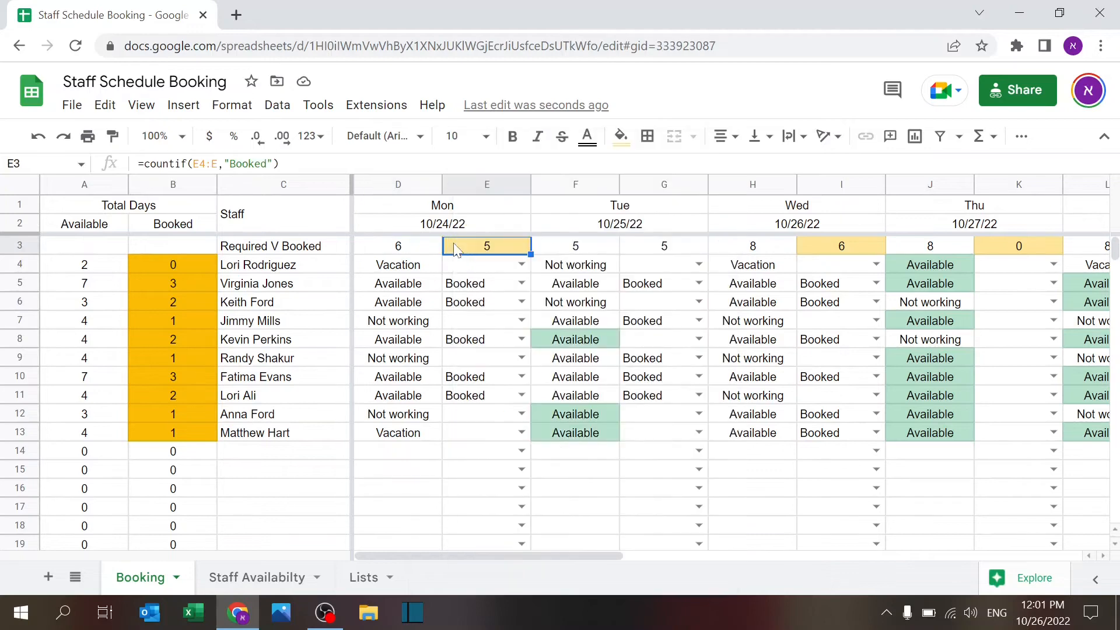
{"action": "left_click", "coordinate": [309, 165]}
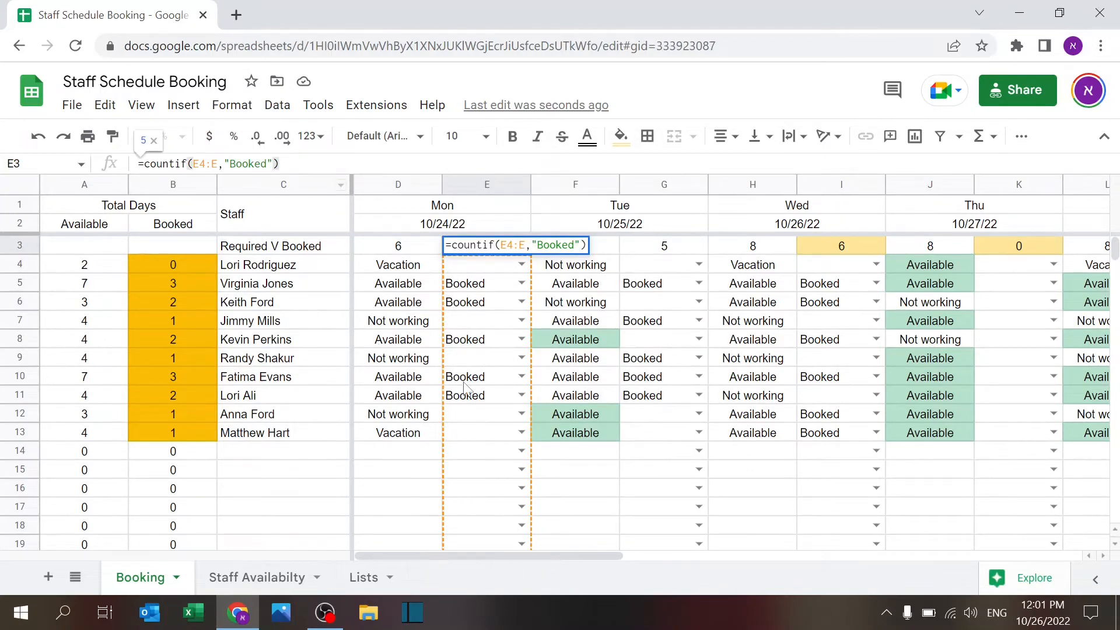
{"action": "key", "text": "Return"}
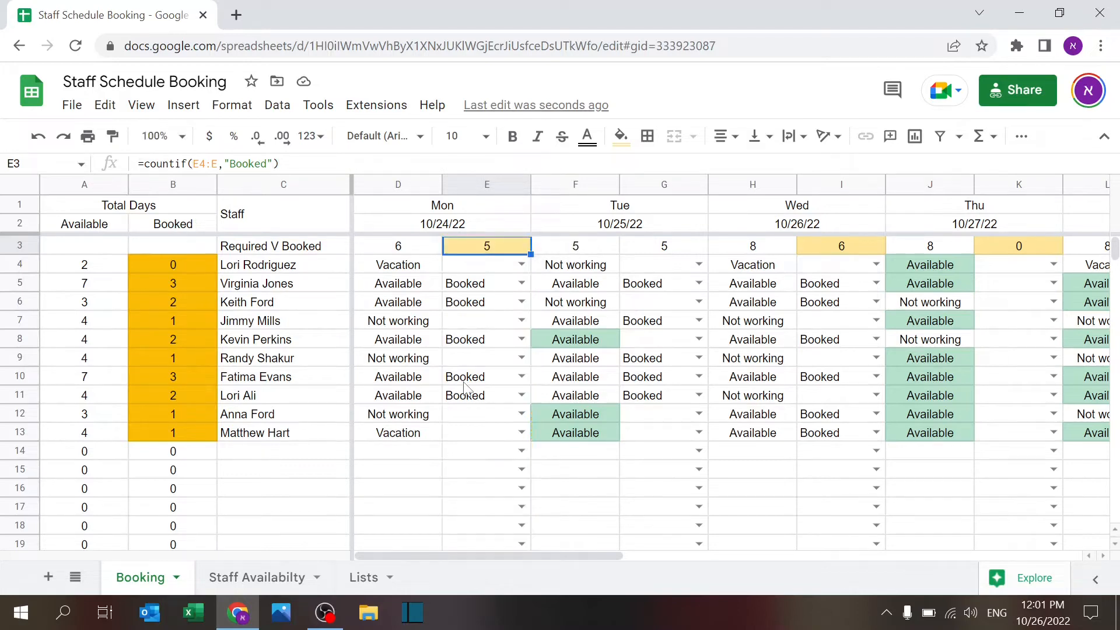
{"action": "left_click", "coordinate": [408, 270]}
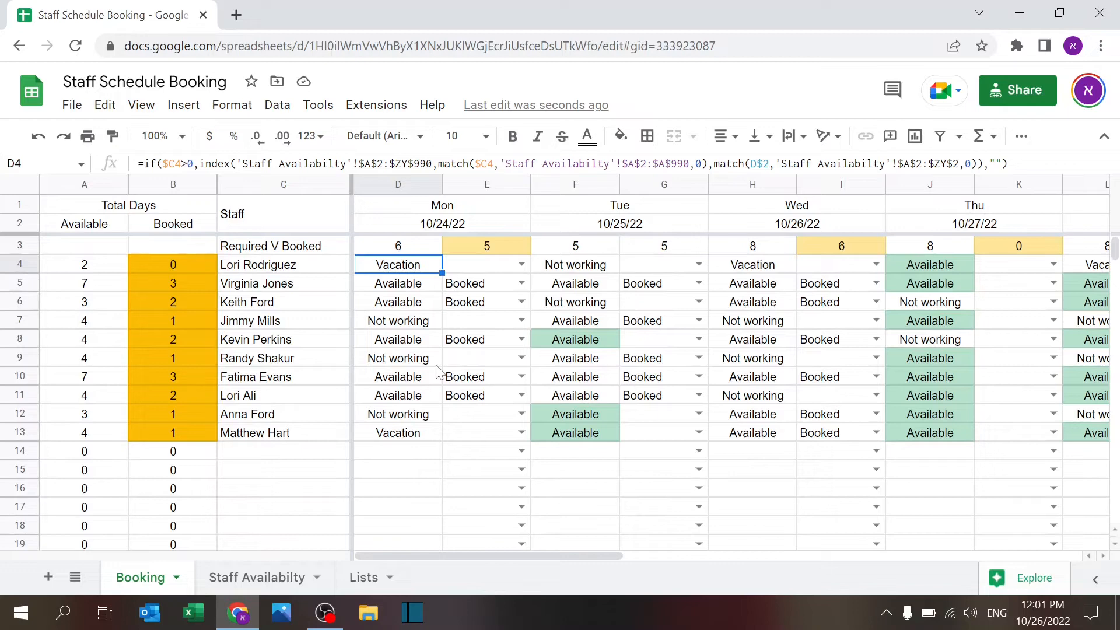
{"action": "left_click", "coordinate": [1007, 164]}
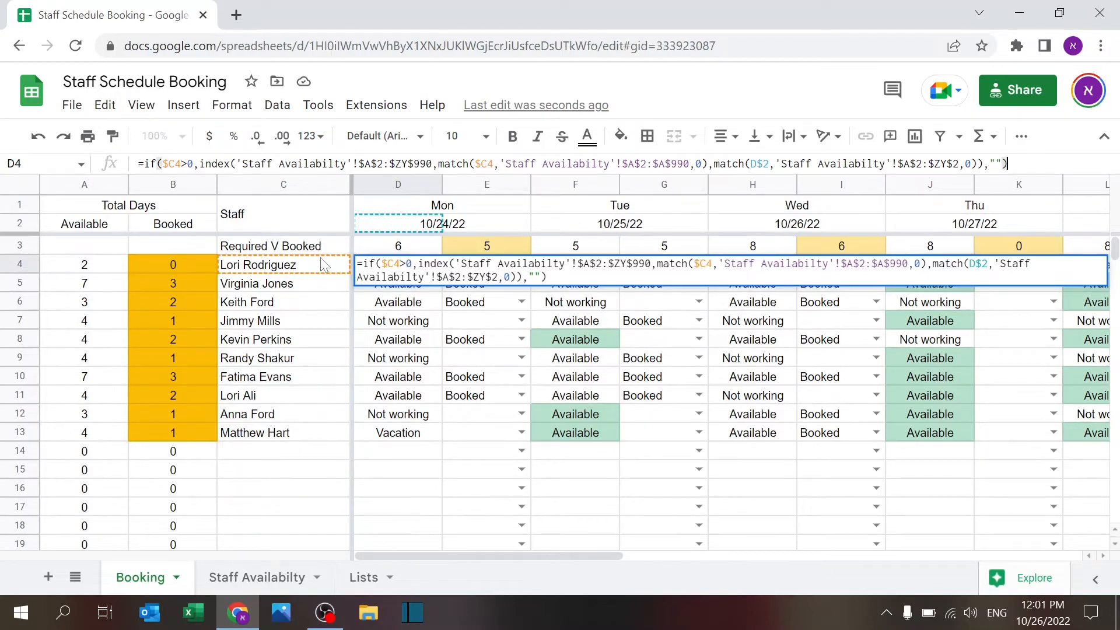
{"action": "key", "text": "Escape"}
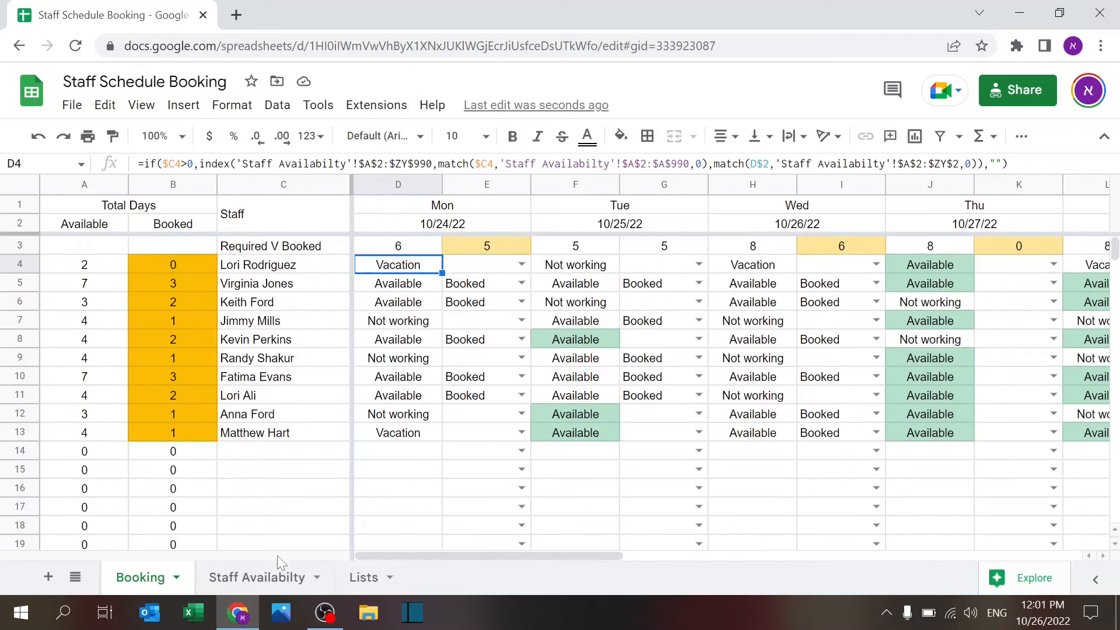
{"action": "left_click", "coordinate": [284, 579]}
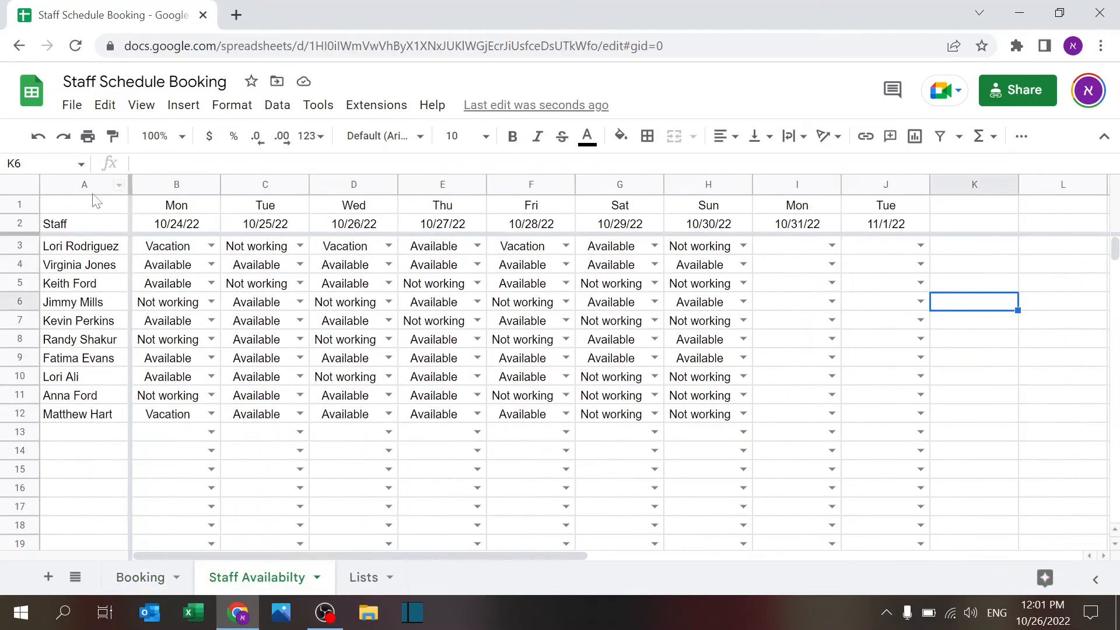
{"action": "left_click", "coordinate": [82, 185]}
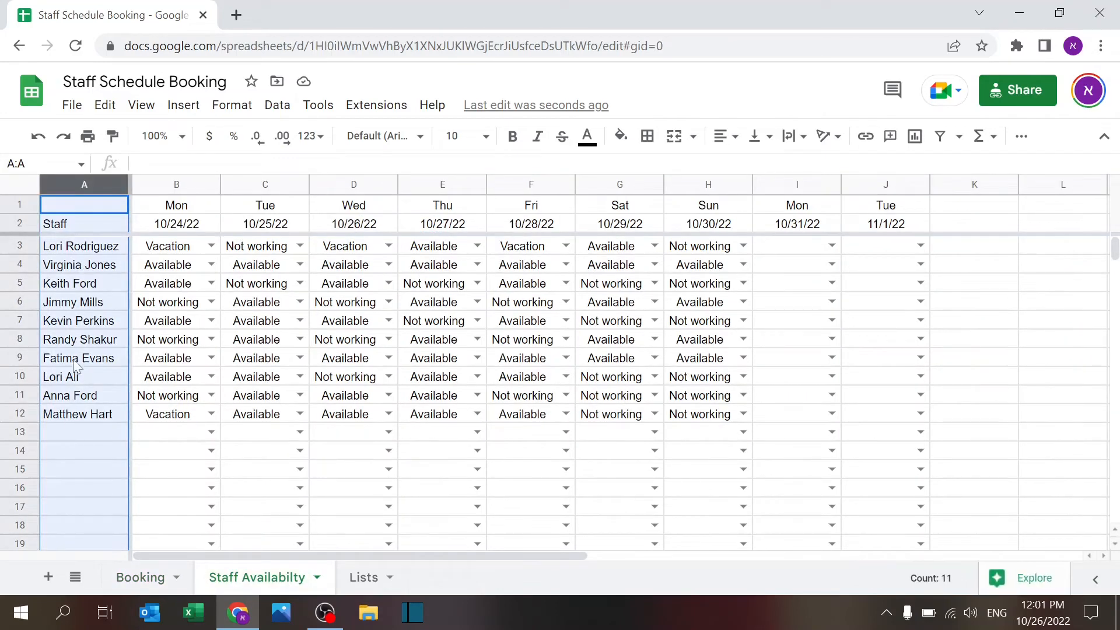
{"action": "left_click", "coordinate": [22, 224]}
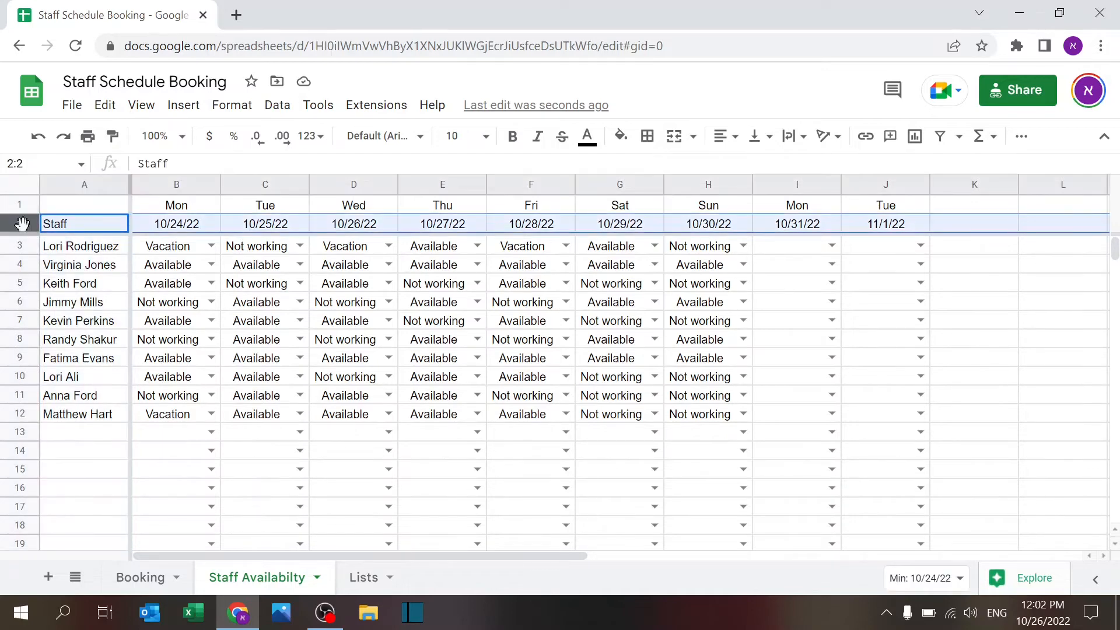
{"action": "left_click", "coordinate": [180, 226]}
{"action": "left_click", "coordinate": [104, 257]}
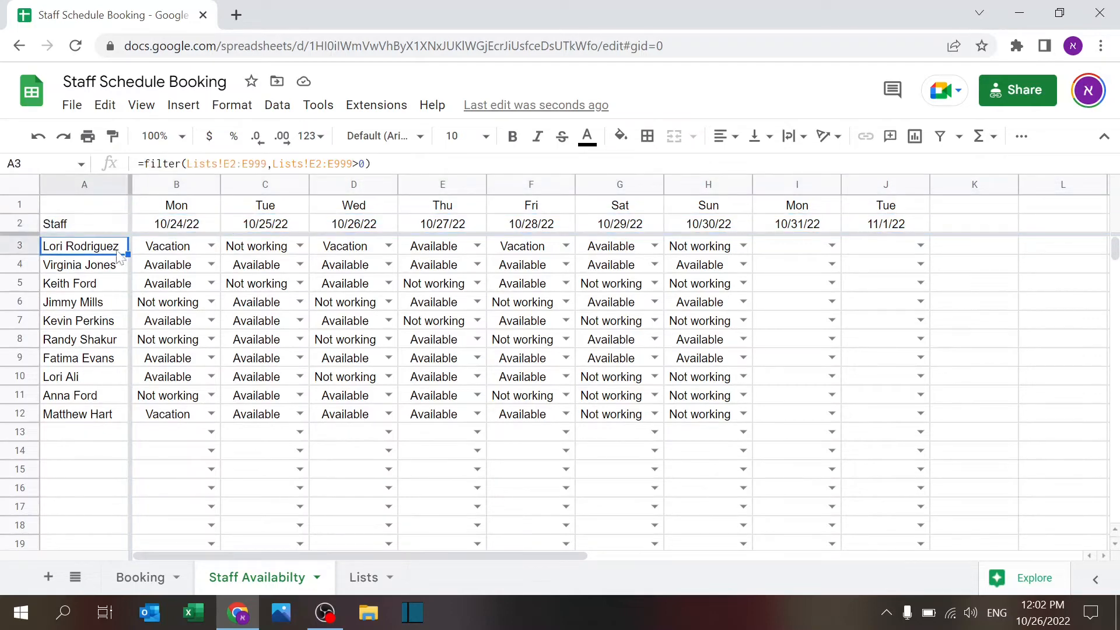
{"action": "left_click", "coordinate": [166, 252]}
{"action": "left_click", "coordinate": [143, 578]}
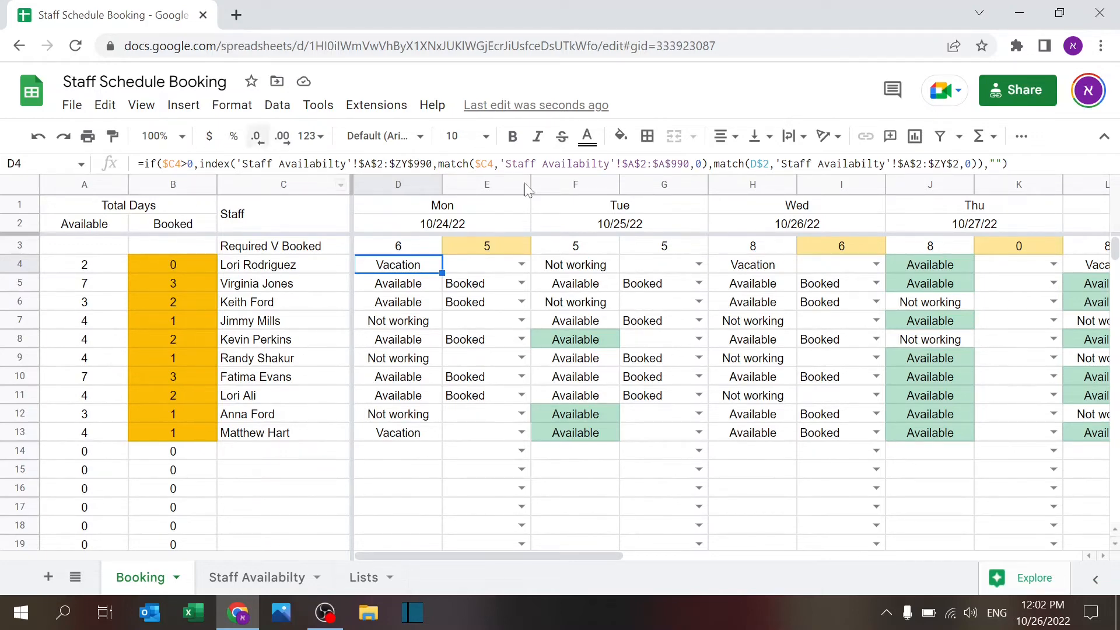
{"action": "left_click", "coordinate": [420, 457]}
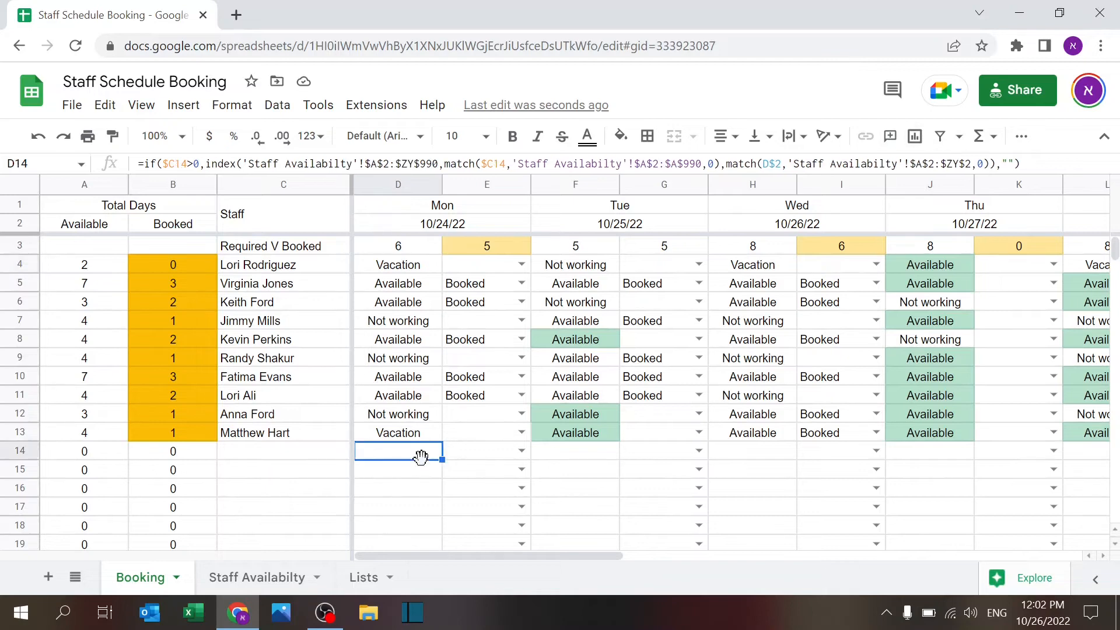
{"action": "left_click", "coordinate": [410, 512]}
{"action": "left_click", "coordinate": [421, 472]}
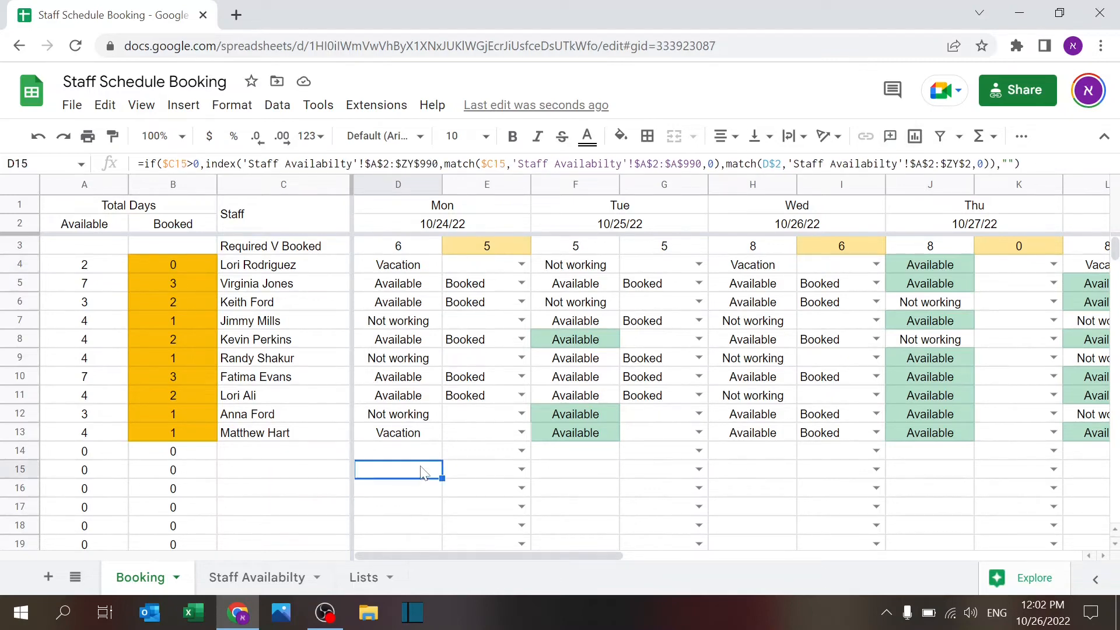
{"action": "left_click", "coordinate": [423, 456]}
{"action": "left_click", "coordinate": [339, 459]}
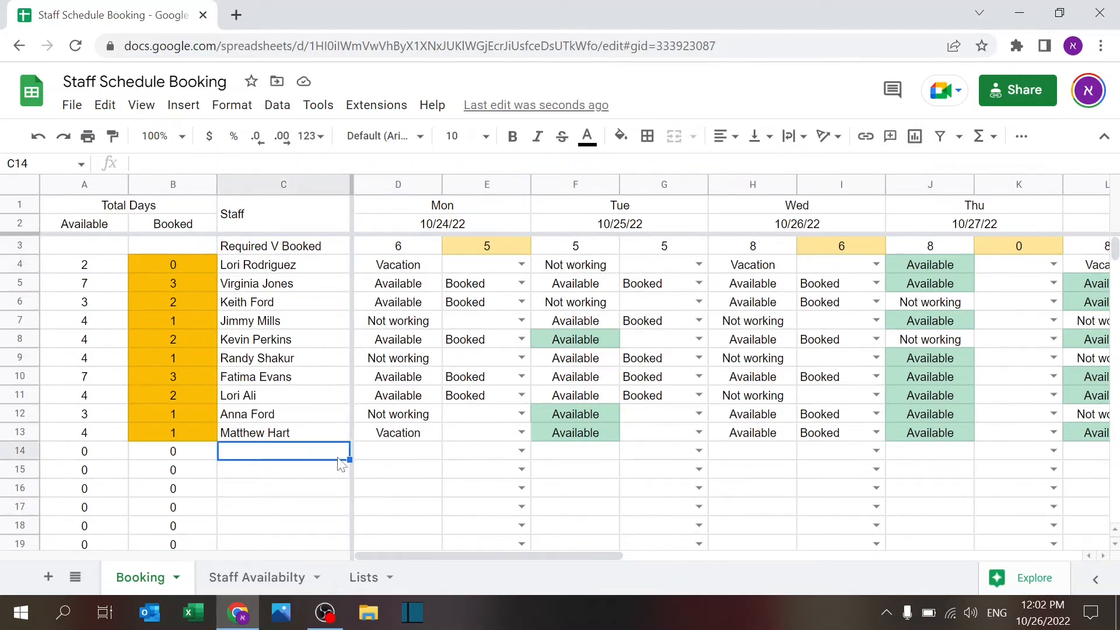
{"action": "key", "text": "Down"}
{"action": "key", "text": "Down"}
{"action": "type", "text": "1"}
{"action": "key", "text": "Return"}
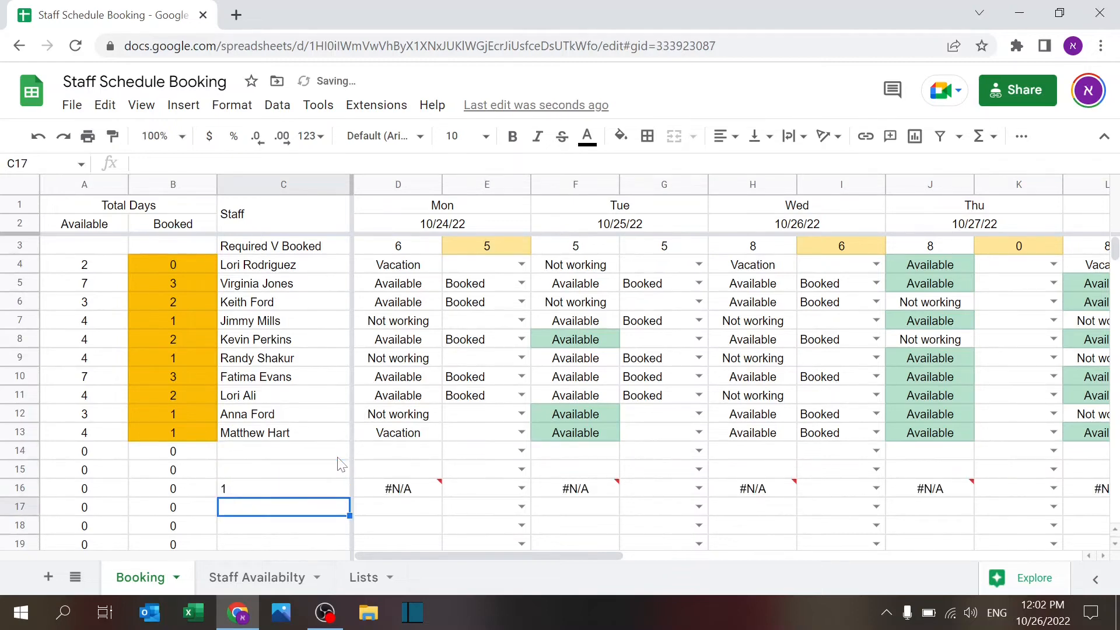
{"action": "key", "text": "Up"}
{"action": "key", "text": "Delete"}
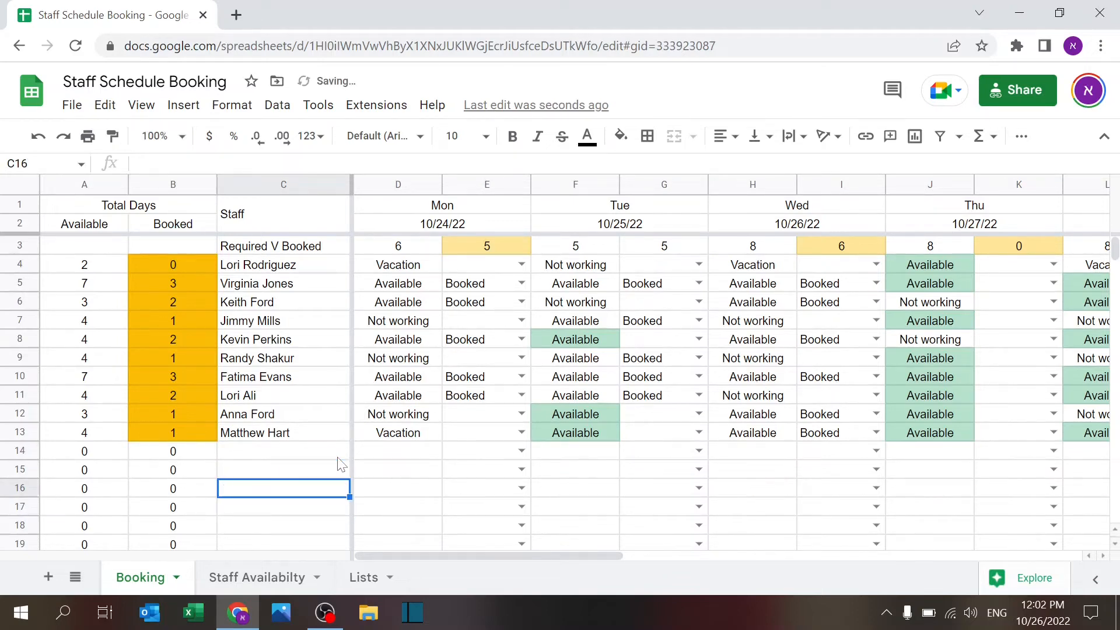
{"action": "key", "text": "Right"}
{"action": "key", "text": "Page_Down"}
{"action": "key", "text": "Page_Down"}
{"action": "key", "text": "Page_Up"}
{"action": "key", "text": "Page_Up"}
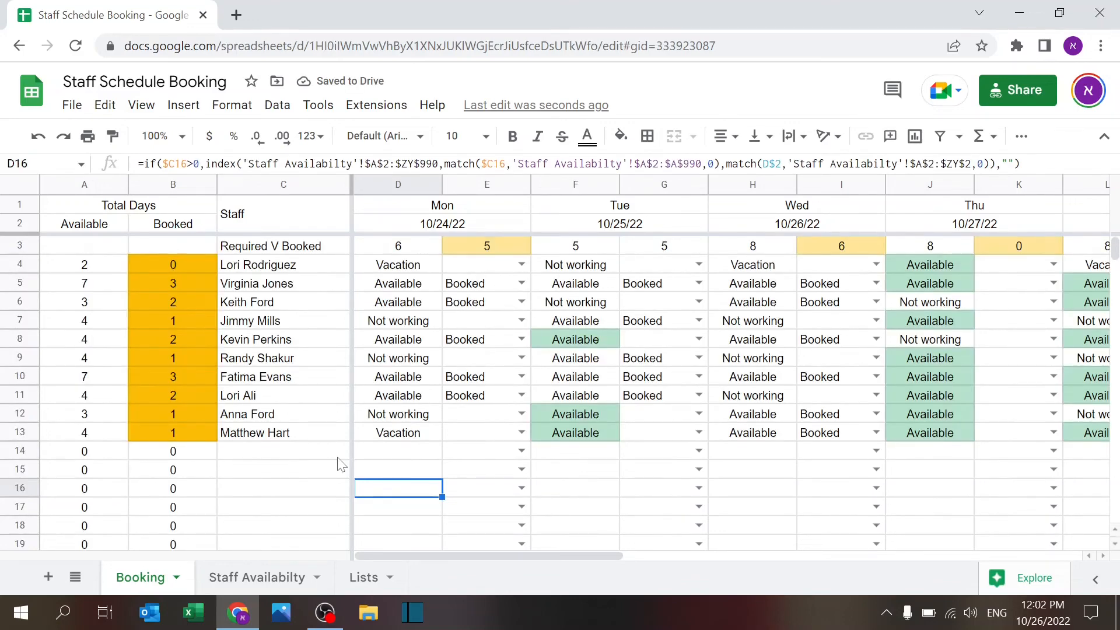
{"action": "left_click", "coordinate": [481, 268]}
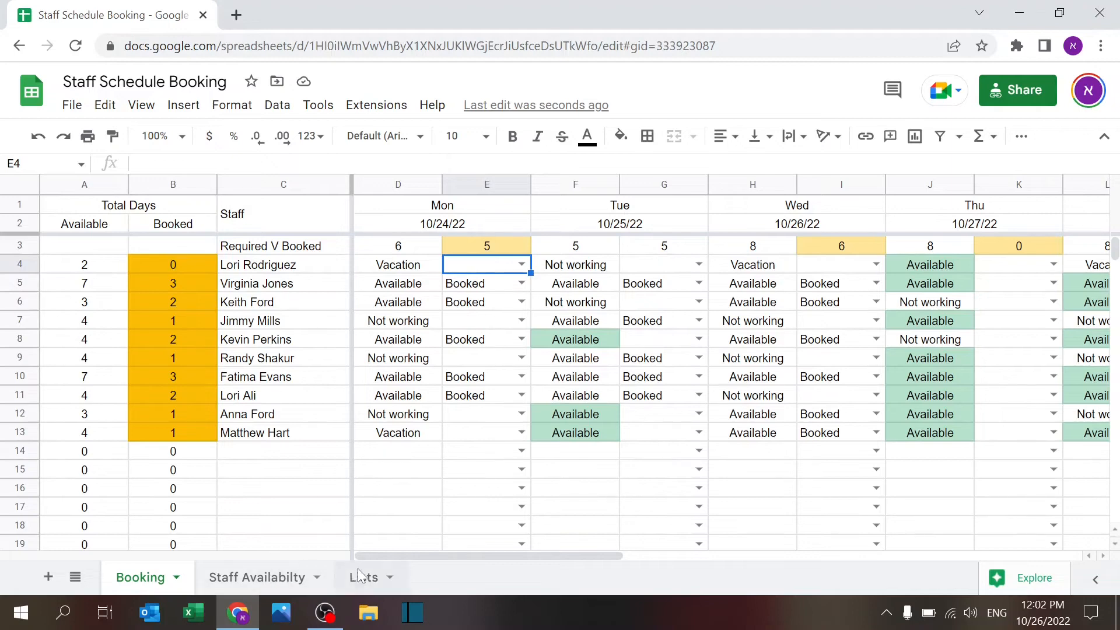
Step: Inspect the Booking formula counting Monday's bookings, =countif(E4:E,"Booked")
{"action": "left_click", "coordinate": [361, 577]}
{"action": "left_click", "coordinate": [140, 577]}
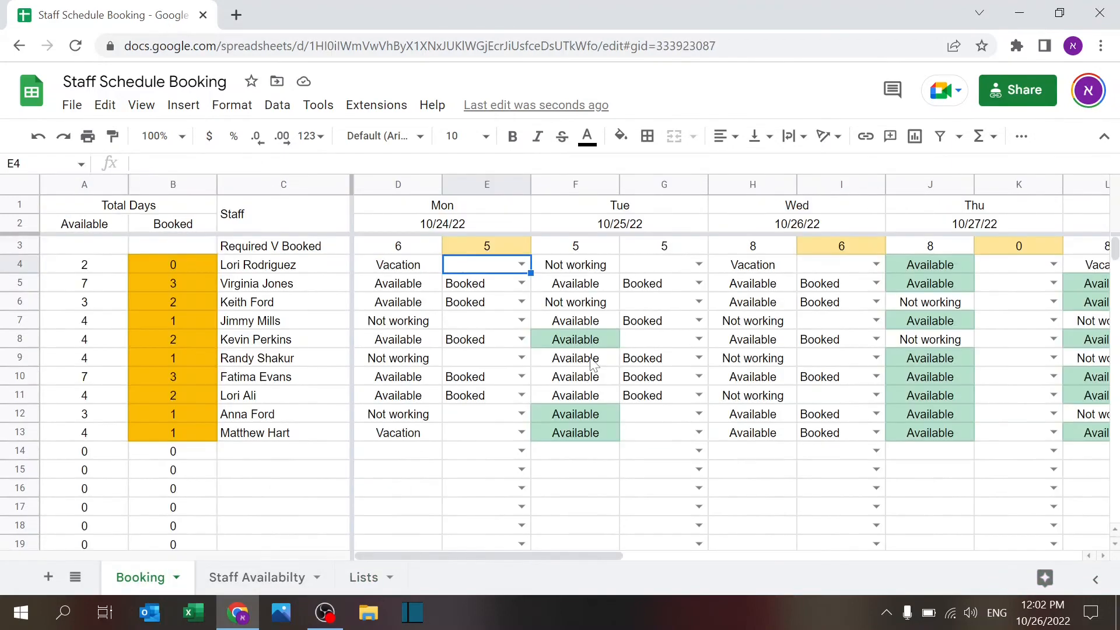
{"action": "left_click", "coordinate": [522, 265]}
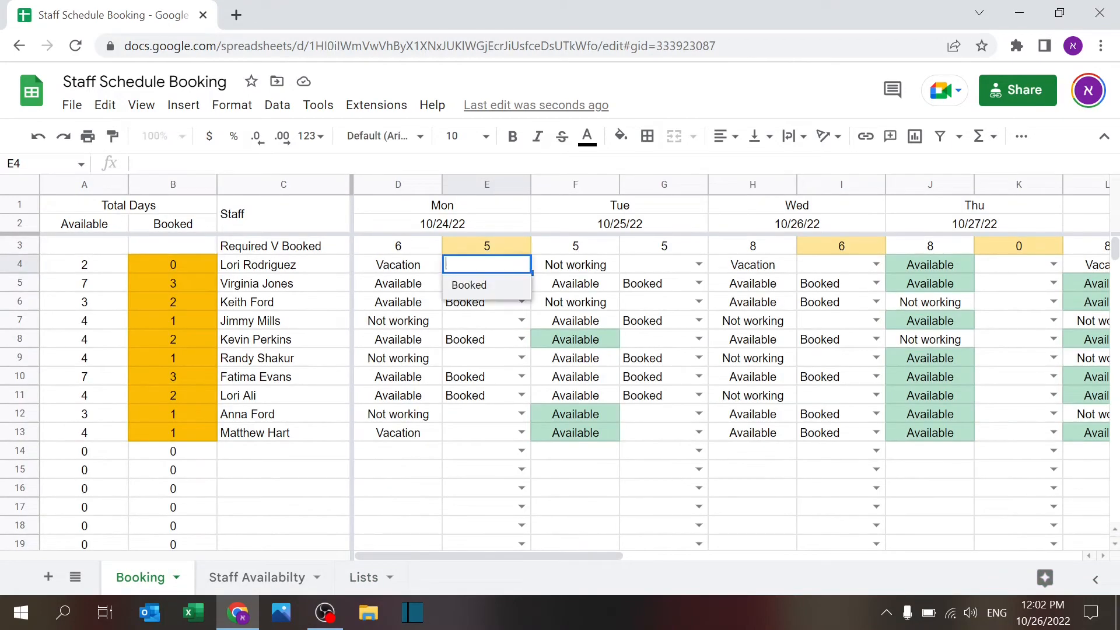
{"action": "left_click", "coordinate": [523, 267]}
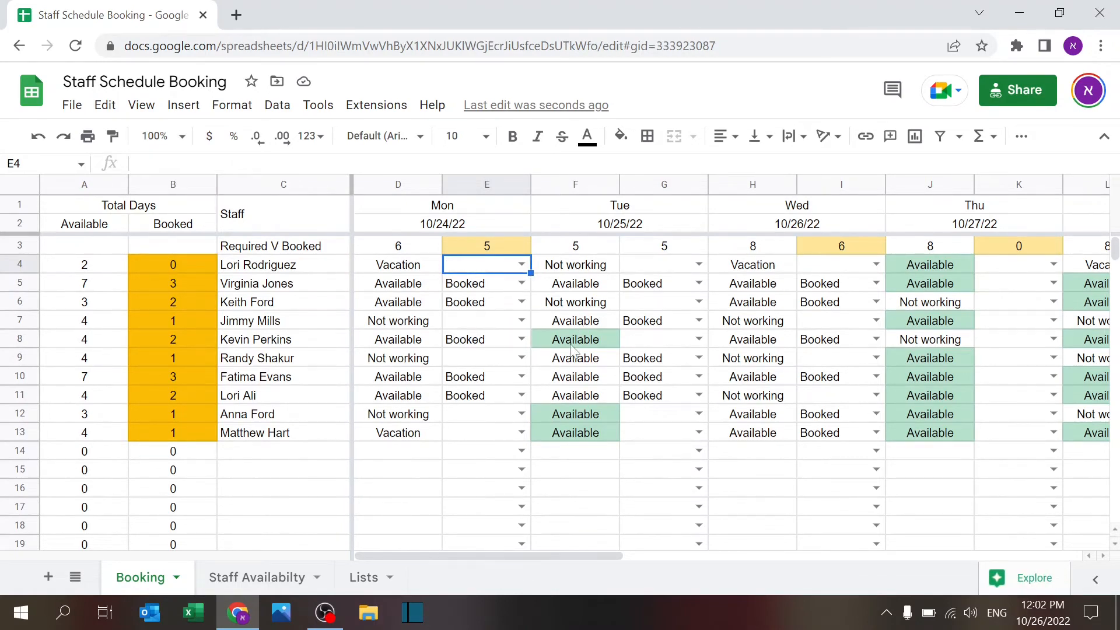
{"action": "left_click", "coordinate": [472, 249]}
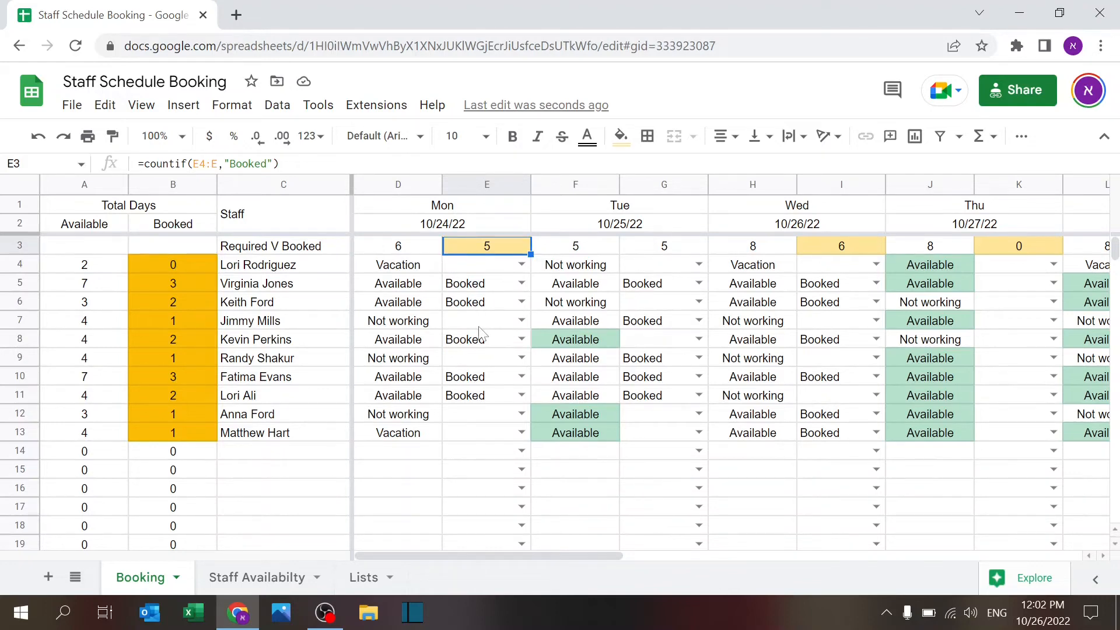
Step: Show the index/match availability lookup formula in cell F8
{"action": "left_click", "coordinate": [599, 338]}
{"action": "left_click", "coordinate": [664, 341]}
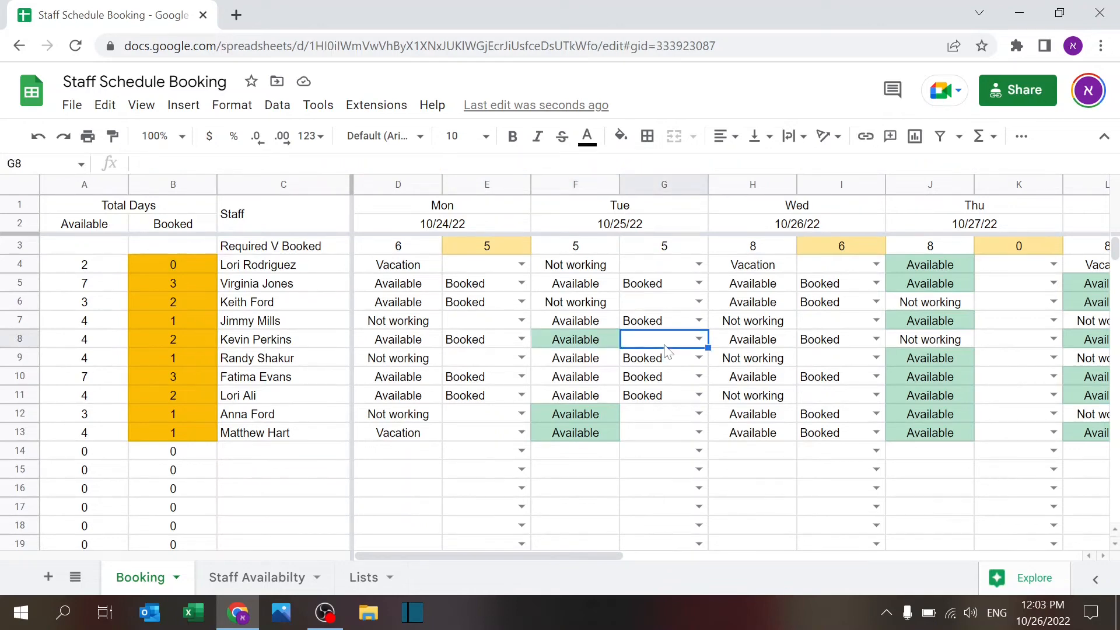
{"action": "left_click", "coordinate": [569, 341]}
{"action": "left_click", "coordinate": [660, 344]}
{"action": "left_click", "coordinate": [581, 345]}
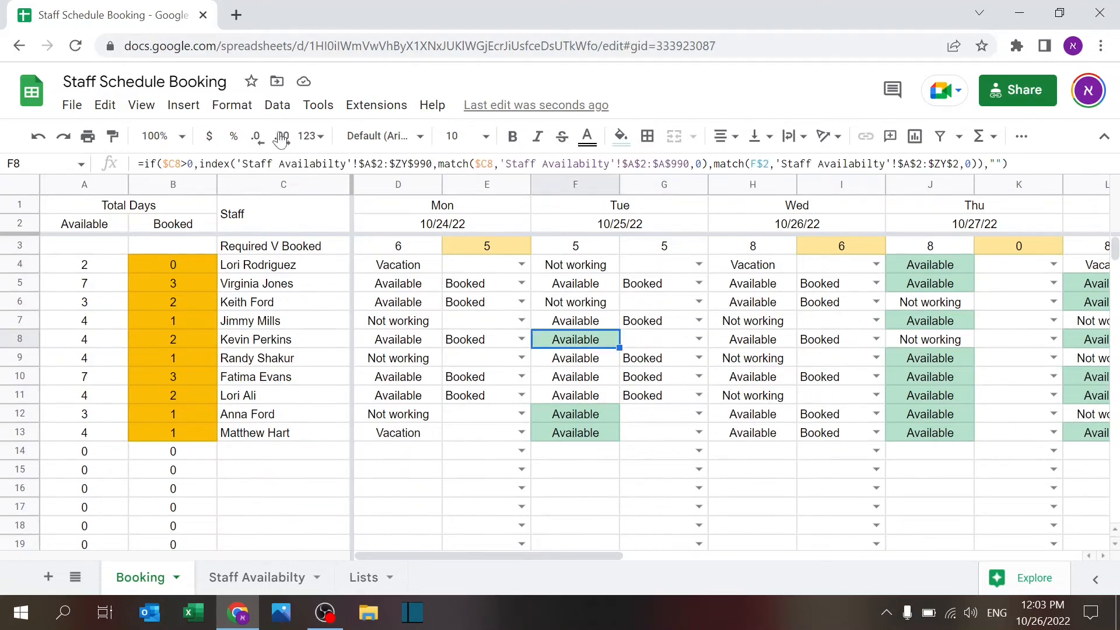
{"action": "left_click", "coordinate": [245, 113]}
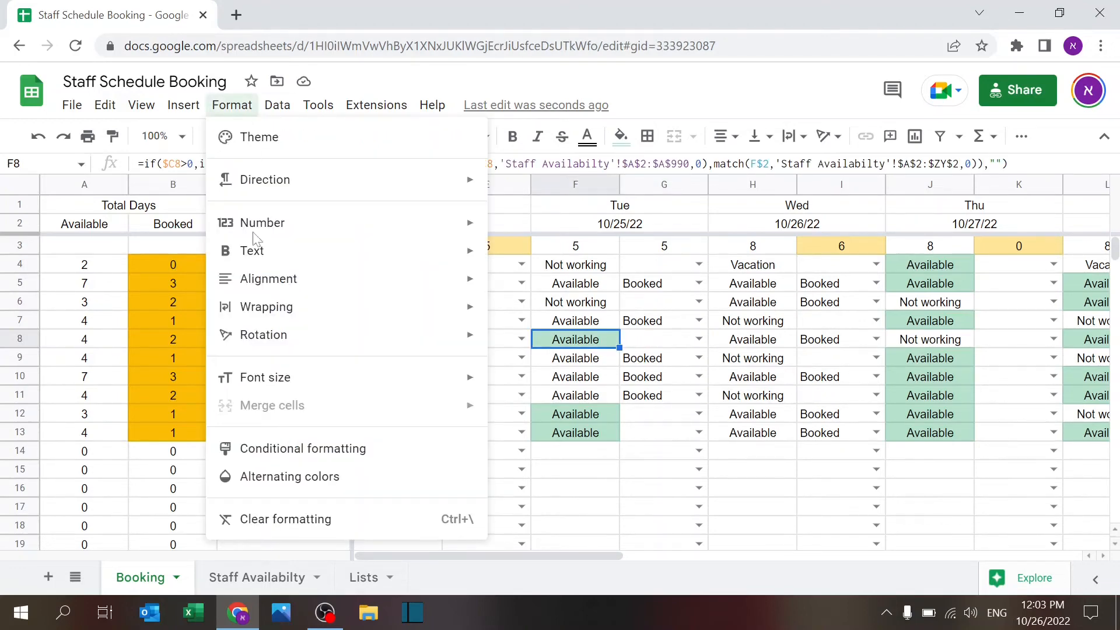
Step: Open the custom-formula conditional rule =if(and(D4="Available",E4<>"Booked"),1,0) and select its formula text
{"action": "left_click", "coordinate": [274, 448]}
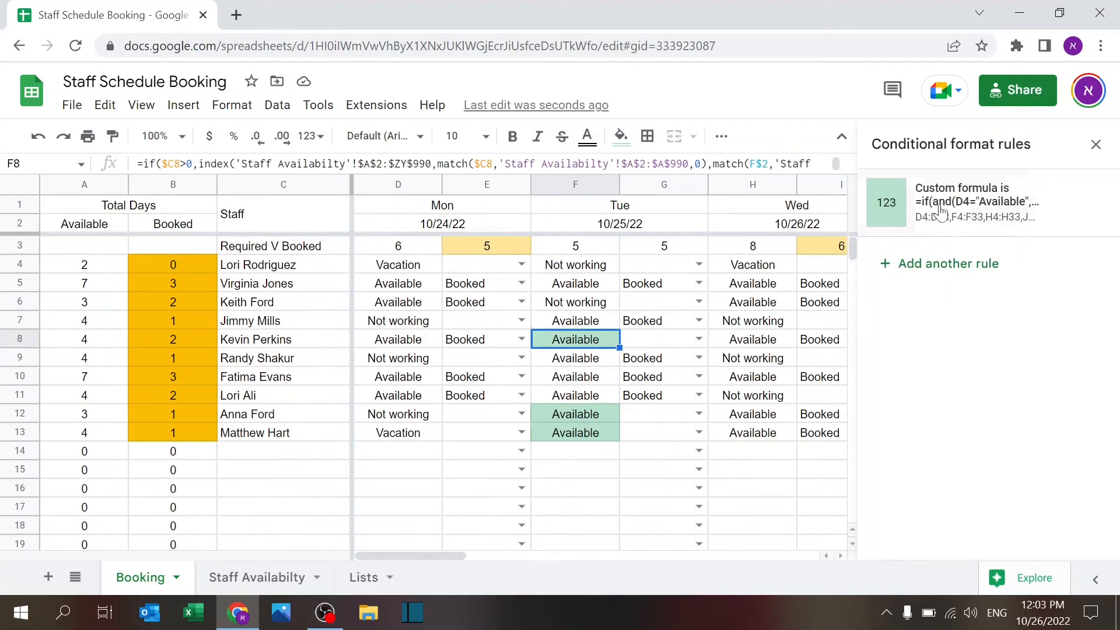
{"action": "left_click", "coordinate": [933, 201]}
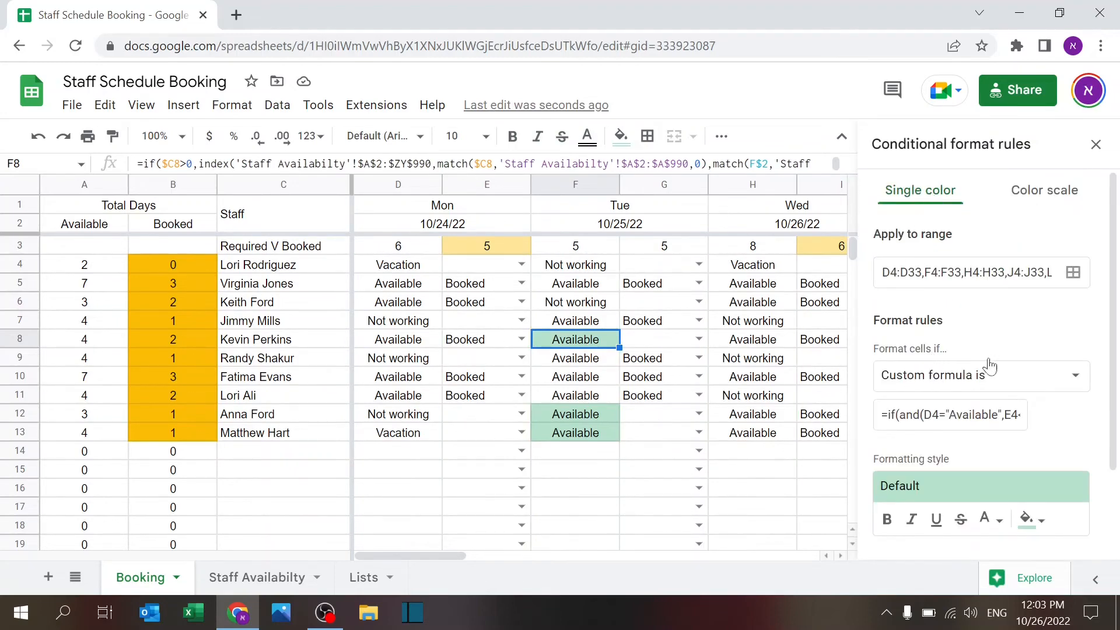
{"action": "left_click", "coordinate": [1040, 376]}
{"action": "mouse_move", "coordinate": [1058, 340]}
{"action": "left_mouse_down"}
{"action": "mouse_move", "coordinate": [1058, 222]}
{"action": "mouse_move", "coordinate": [1058, 350]}
{"action": "left_mouse_up"}
{"action": "left_click", "coordinate": [992, 507]}
{"action": "left_click", "coordinate": [913, 415]}
{"action": "left_click_drag", "start_coordinate": [889, 415], "coordinate": [1082, 426]}
{"action": "key", "text": "ctrl+c"}
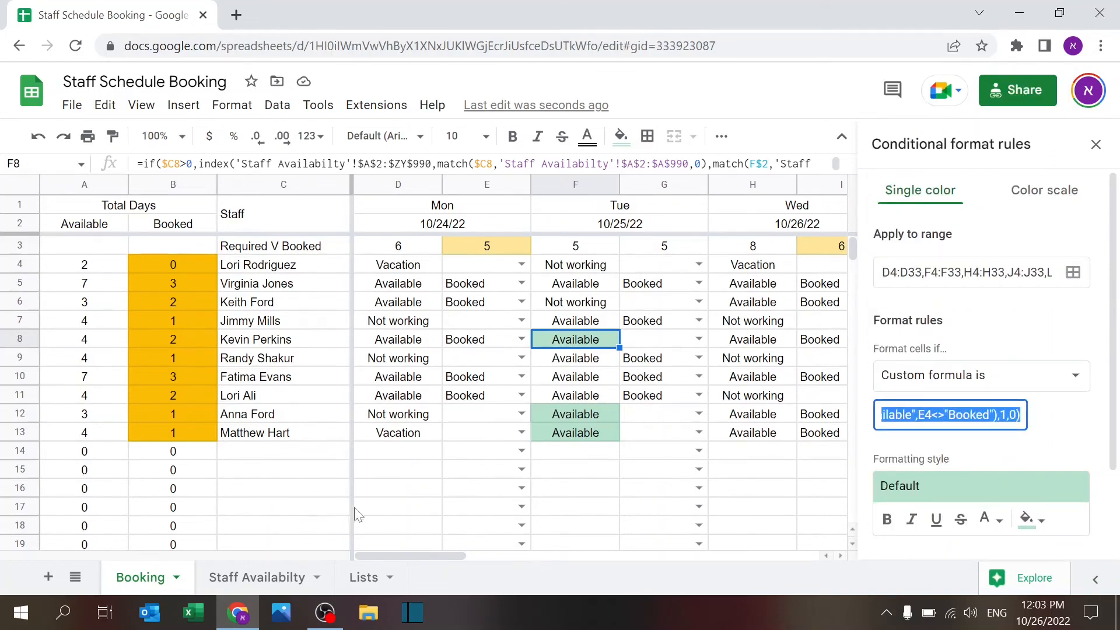
Step: Paste the rule formula into C17 as a test, then cancel and clear it and select E3
{"action": "left_click", "coordinate": [313, 507]}
{"action": "key", "text": "ctrl+v"}
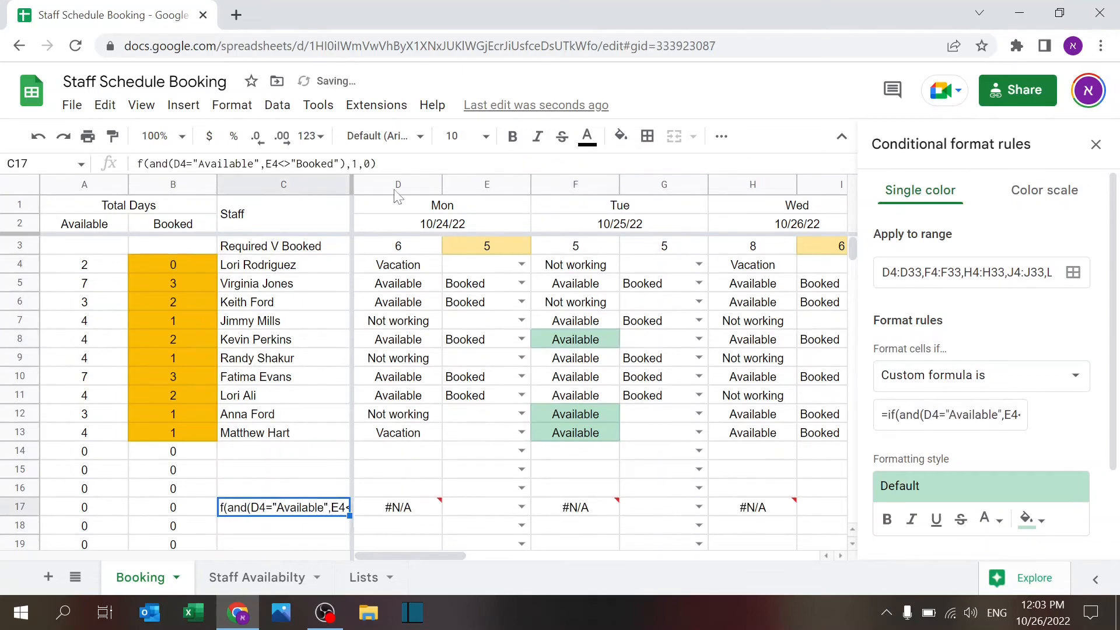
{"action": "left_click", "coordinate": [138, 163]}
{"action": "type", "text": "i"}
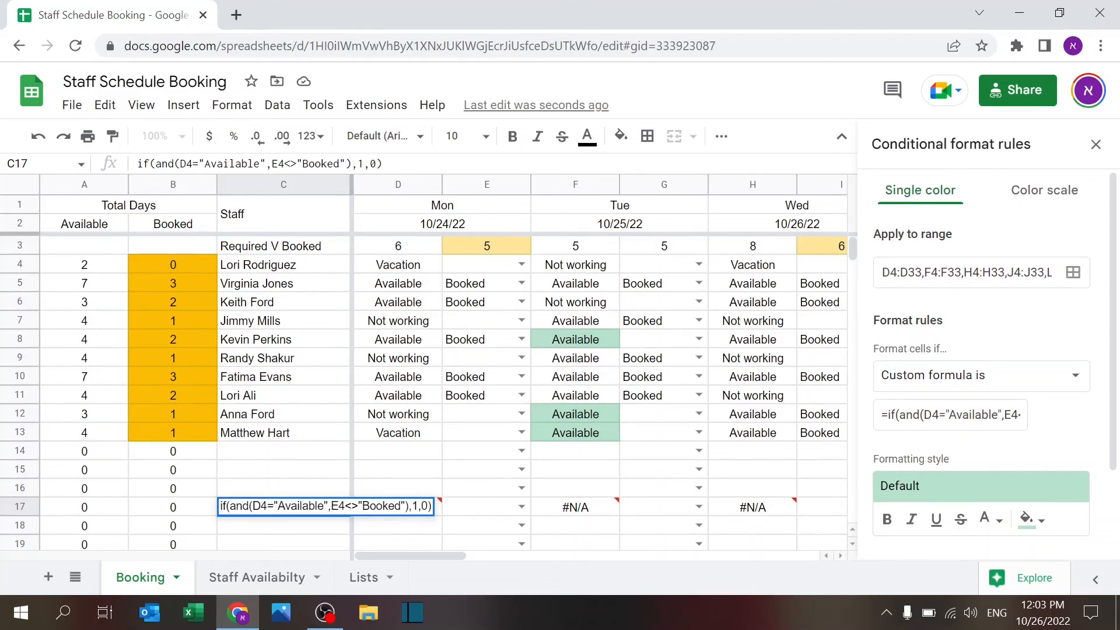
{"action": "key", "text": "Escape"}
{"action": "key", "text": "Delete"}
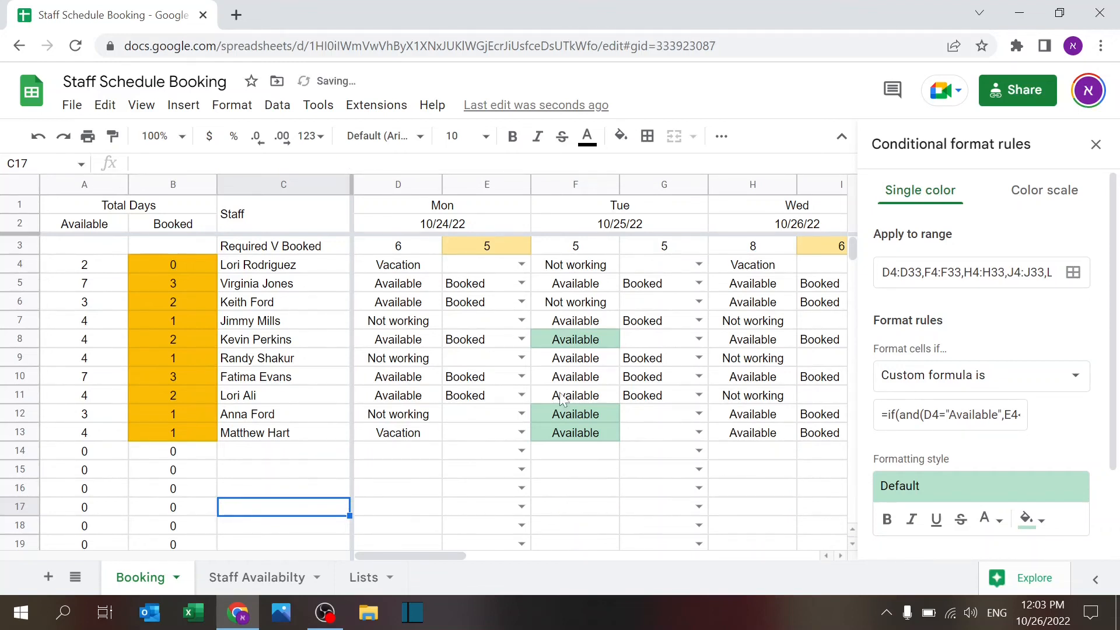
{"action": "left_click", "coordinate": [481, 251]}
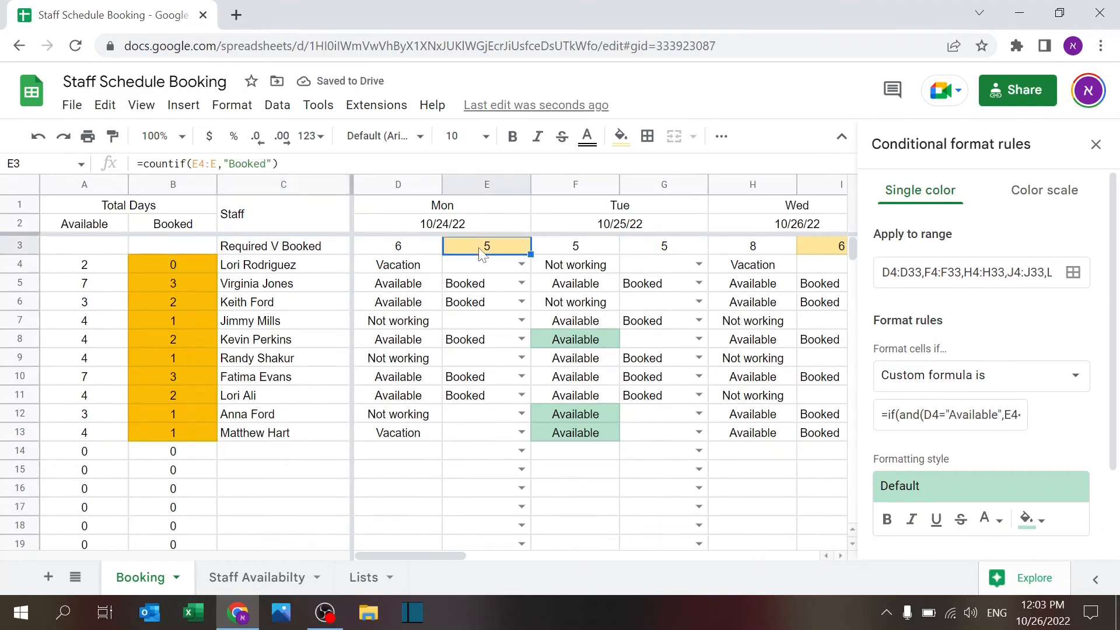
Step: Inspect E3's =if(E3<>D3,1,0) rule shading booked counts unequal to required, then close the sidebar
{"action": "left_click", "coordinate": [240, 106]}
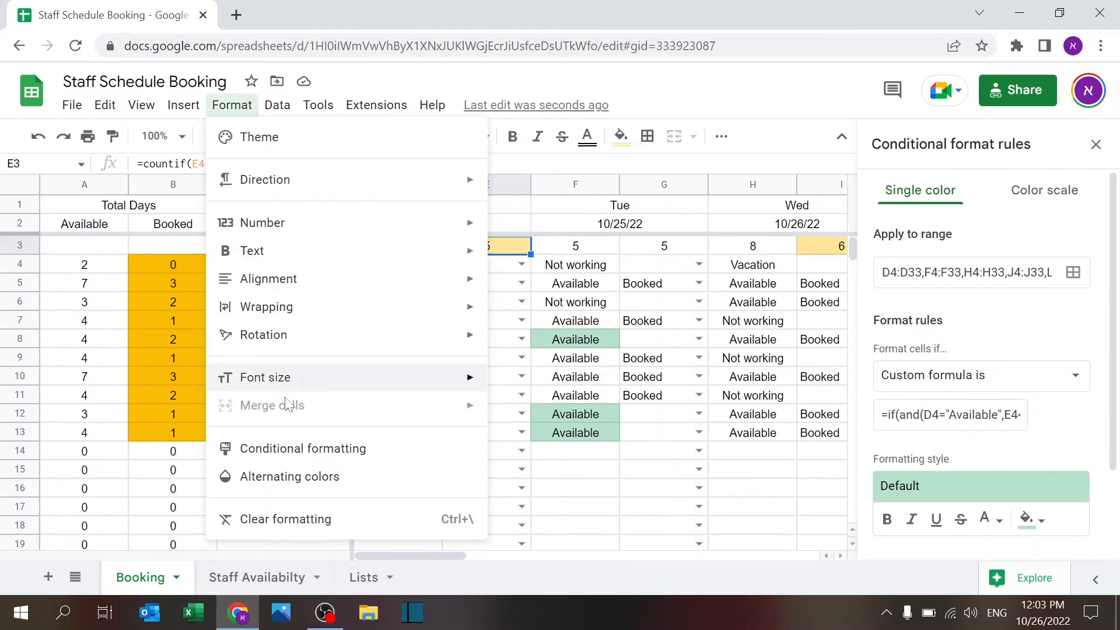
{"action": "left_click", "coordinate": [285, 449]}
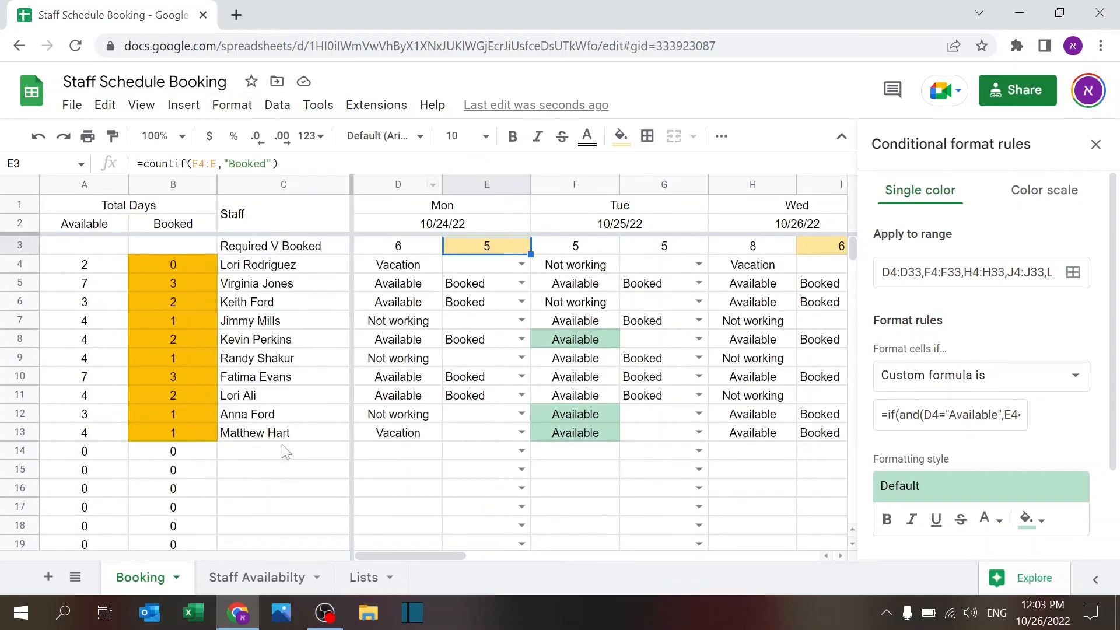
{"action": "left_click", "coordinate": [1095, 144]}
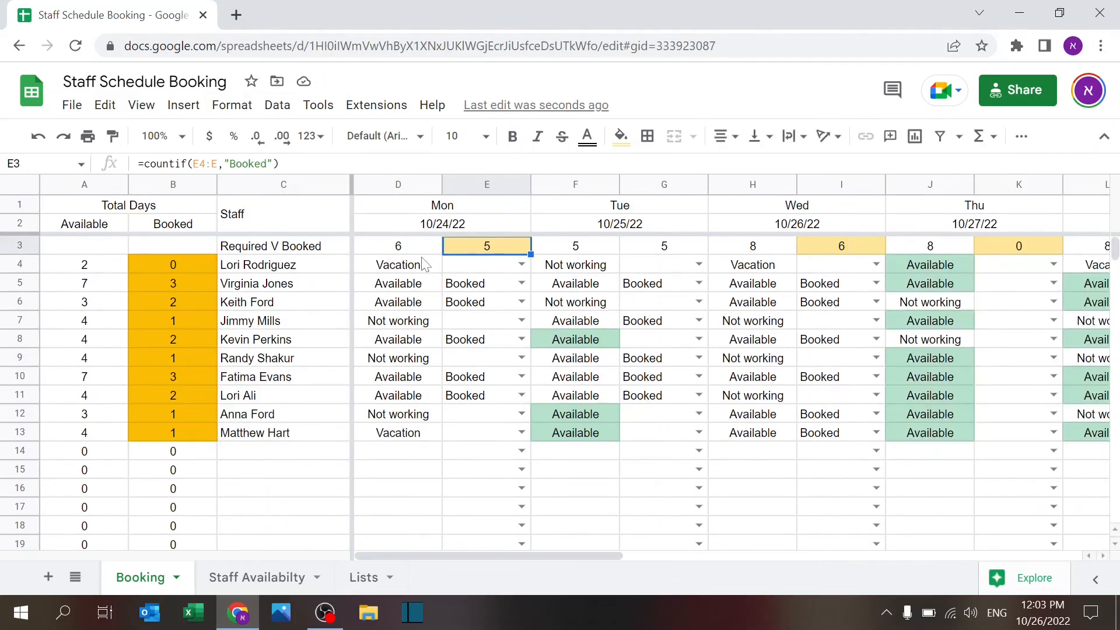
{"action": "left_click", "coordinate": [240, 106]}
{"action": "left_click", "coordinate": [280, 445]}
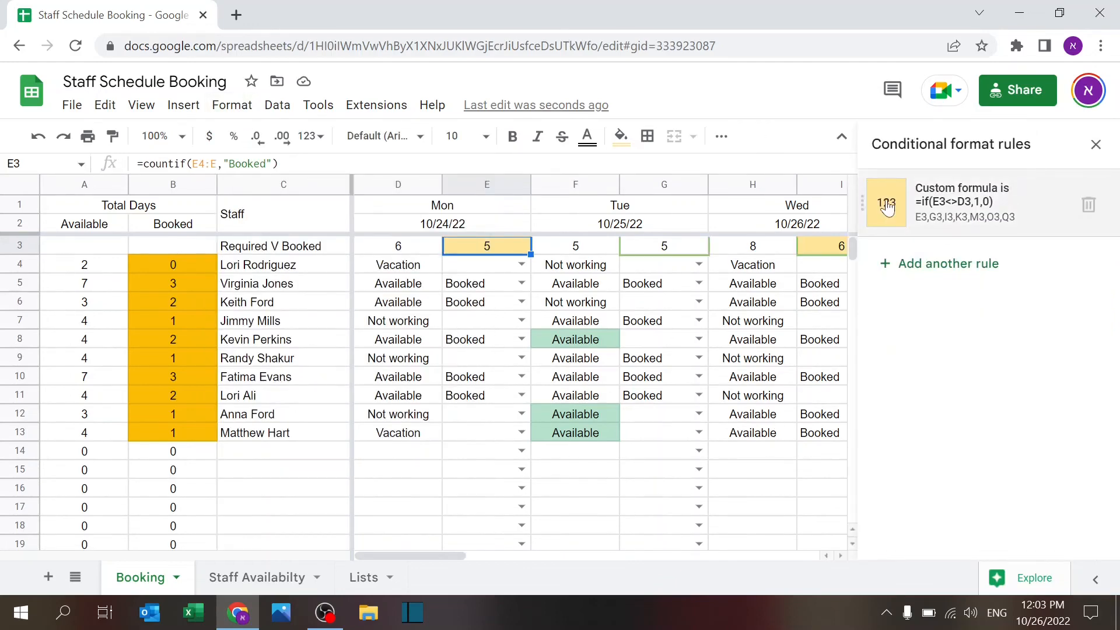
{"action": "left_click", "coordinate": [933, 201]}
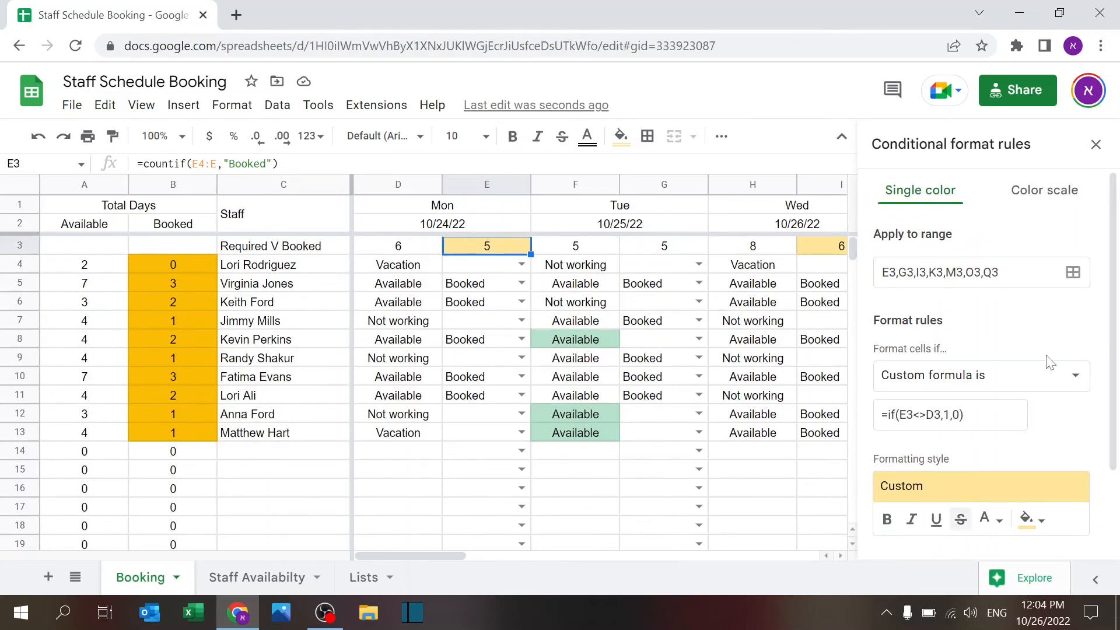
{"action": "left_click", "coordinate": [1095, 144]}
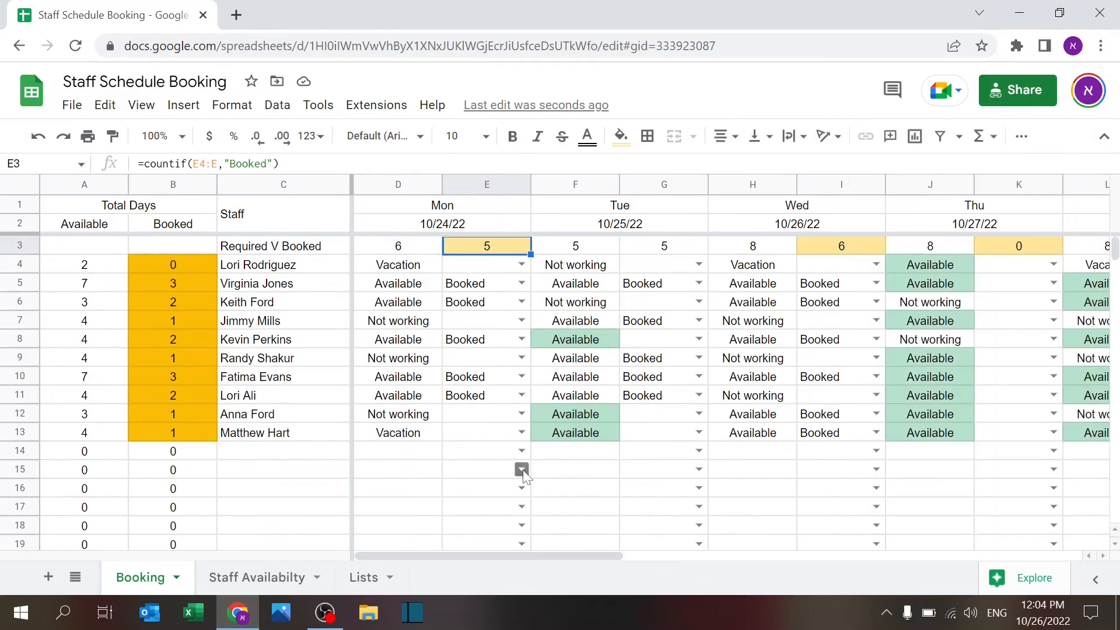
Step: Copy Sunday columns P:Q into R:S and T:U, creating Mon 10/31/22 and Tue 11/1/22
{"action": "left_click", "coordinate": [446, 493]}
{"action": "key", "text": "Right"}
{"action": "key", "text": "Right"}
{"action": "key", "text": "Right"}
{"action": "key", "text": "Right"}
{"action": "key", "text": "Right"}
{"action": "key", "text": "Right"}
{"action": "key", "text": "Right"}
{"action": "key", "text": "Right"}
{"action": "key", "text": "Right"}
{"action": "key", "text": "Right"}
{"action": "key", "text": "Right"}
{"action": "key", "text": "Right"}
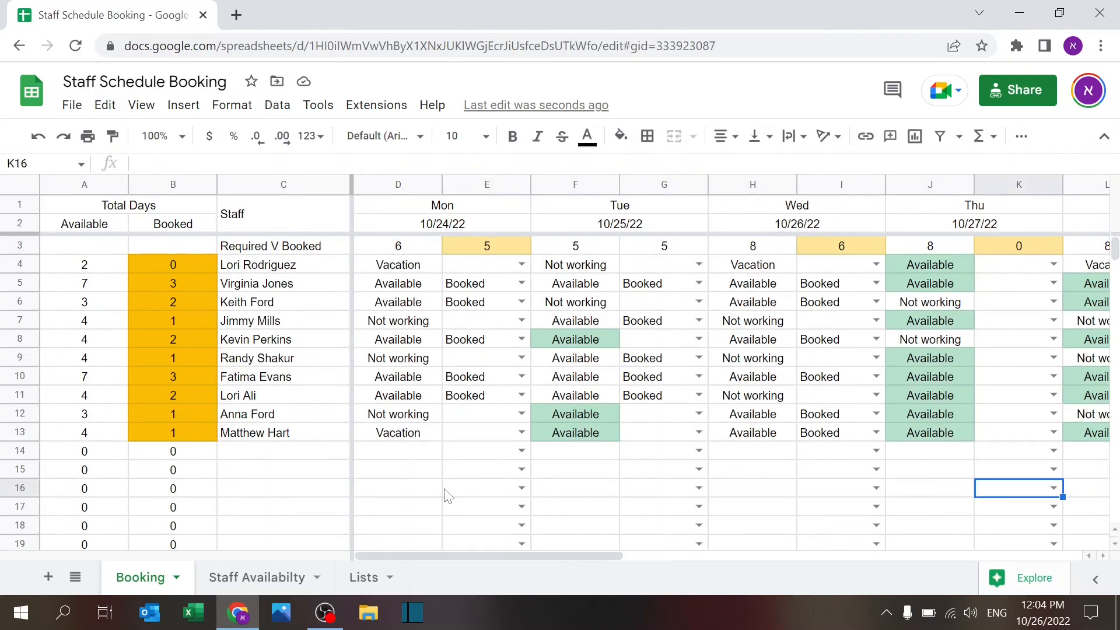
{"action": "key", "text": "Right"}
{"action": "key", "text": "Right"}
{"action": "key", "text": "Right"}
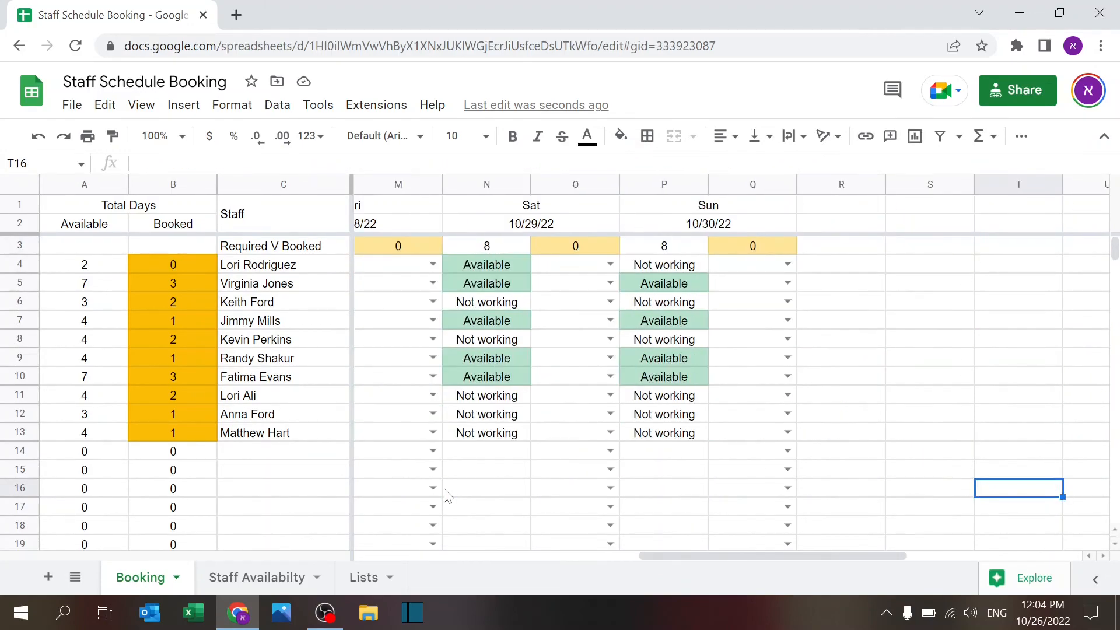
{"action": "left_click_drag", "start_coordinate": [671, 184], "coordinate": [742, 185]}
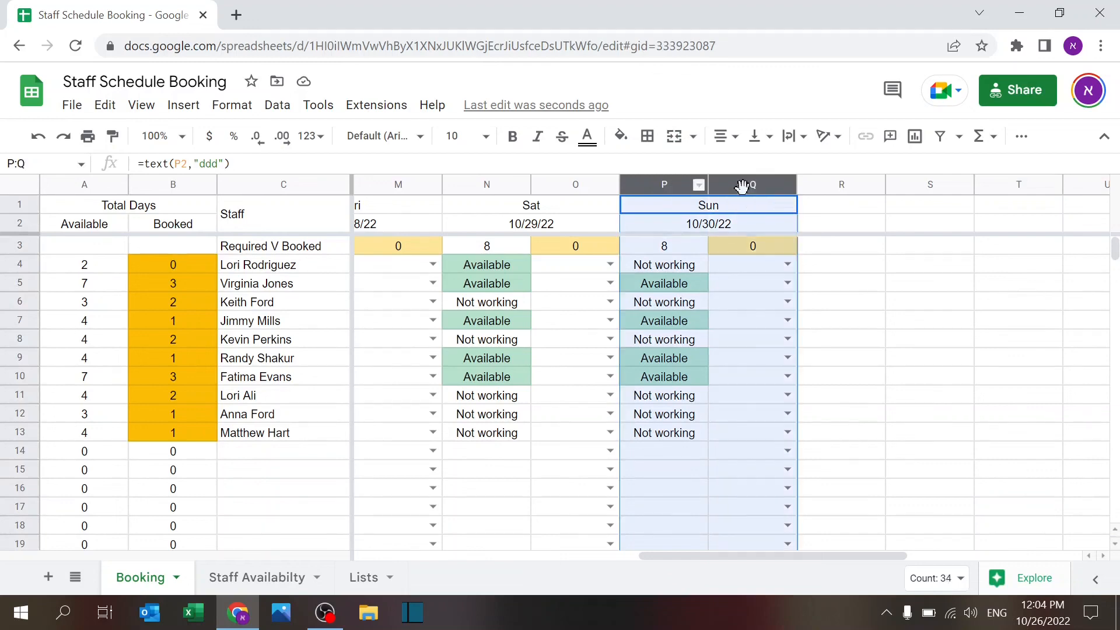
{"action": "key", "text": "ctrl+c"}
{"action": "left_click", "coordinate": [834, 209]}
{"action": "key", "text": "ctrl+v"}
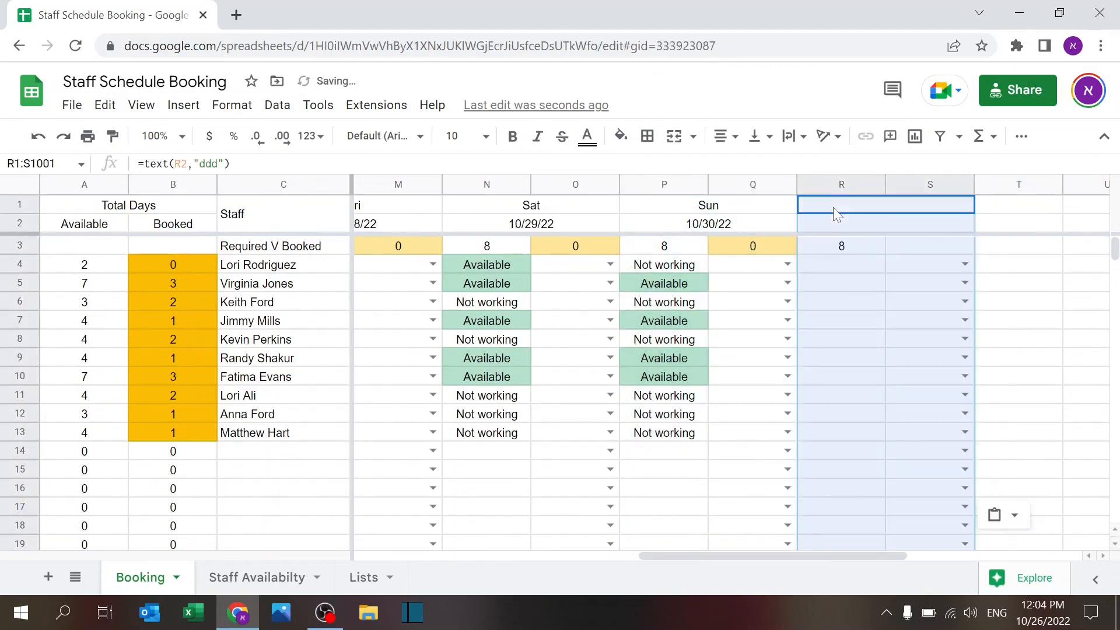
{"action": "key", "text": "Right"}
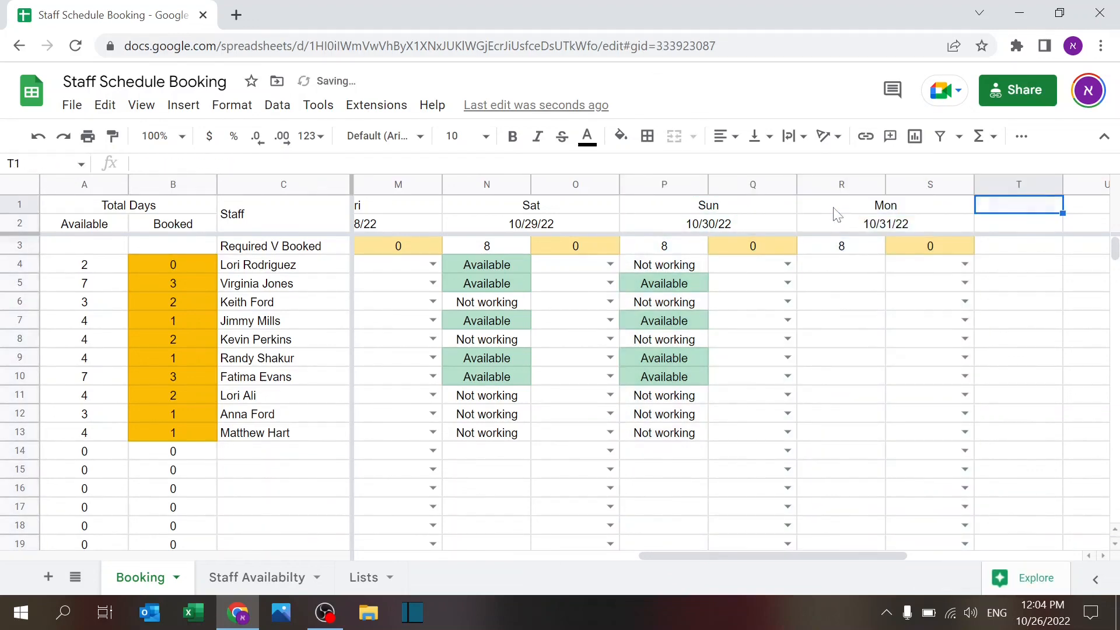
{"action": "key", "text": "ctrl+v"}
{"action": "left_click", "coordinate": [837, 214]}
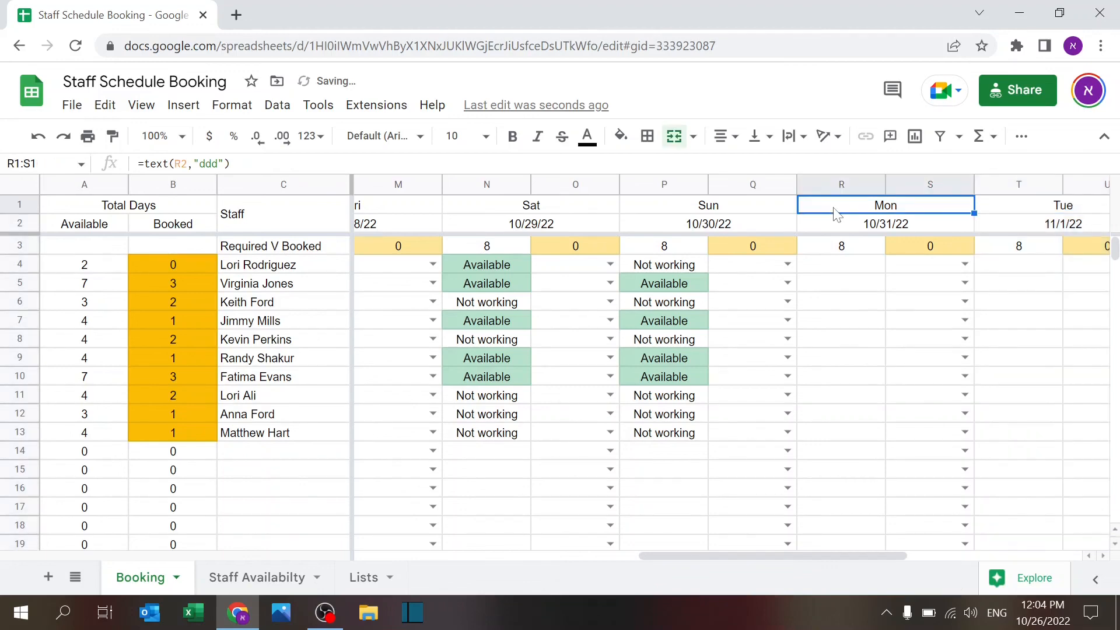
{"action": "key", "text": "Right"}
{"action": "key", "text": "Right"}
{"action": "key", "text": "Right"}
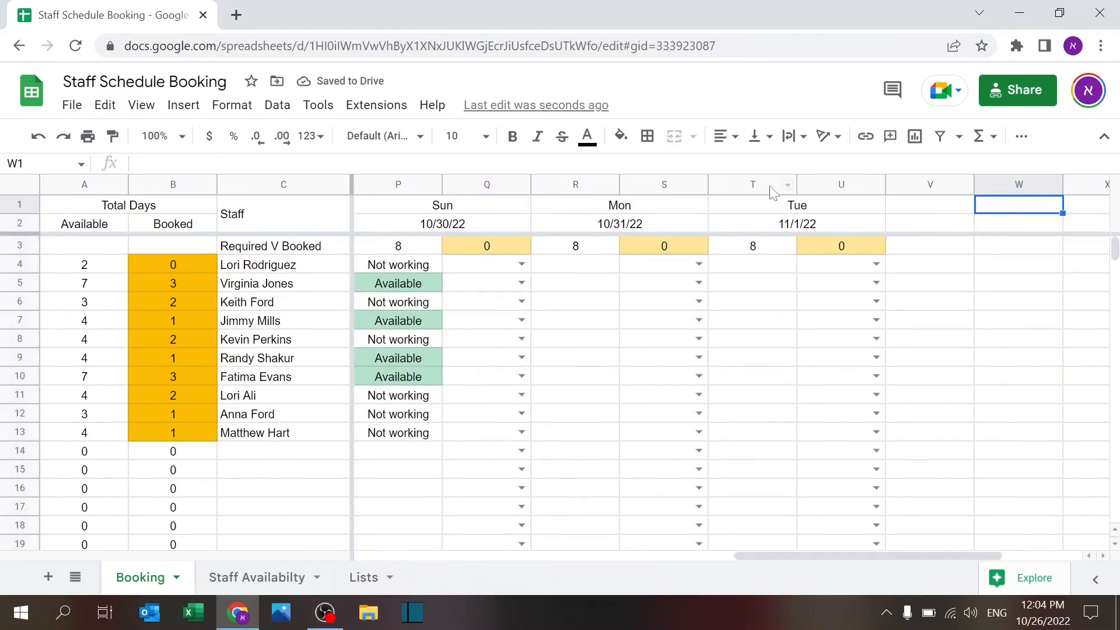
Step: Copy columns T:U into V:W to add Wed 11/2/22, then scroll back left
{"action": "left_click", "coordinate": [254, 586]}
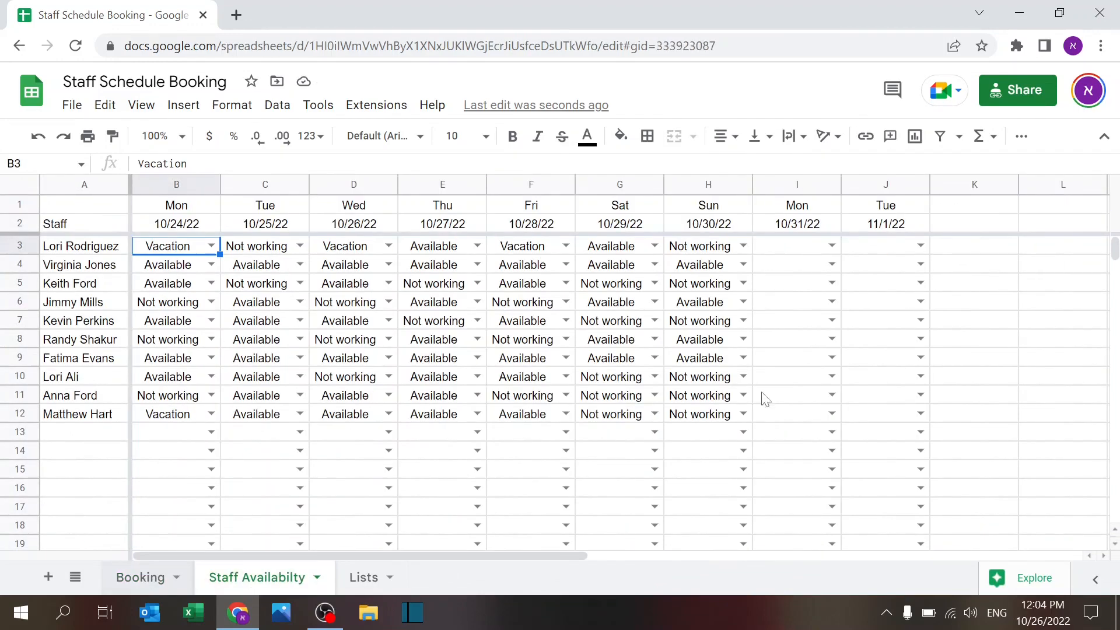
{"action": "key", "text": "ctrl+shift+Page_Up"}
{"action": "left_click_drag", "start_coordinate": [752, 185], "coordinate": [829, 184]}
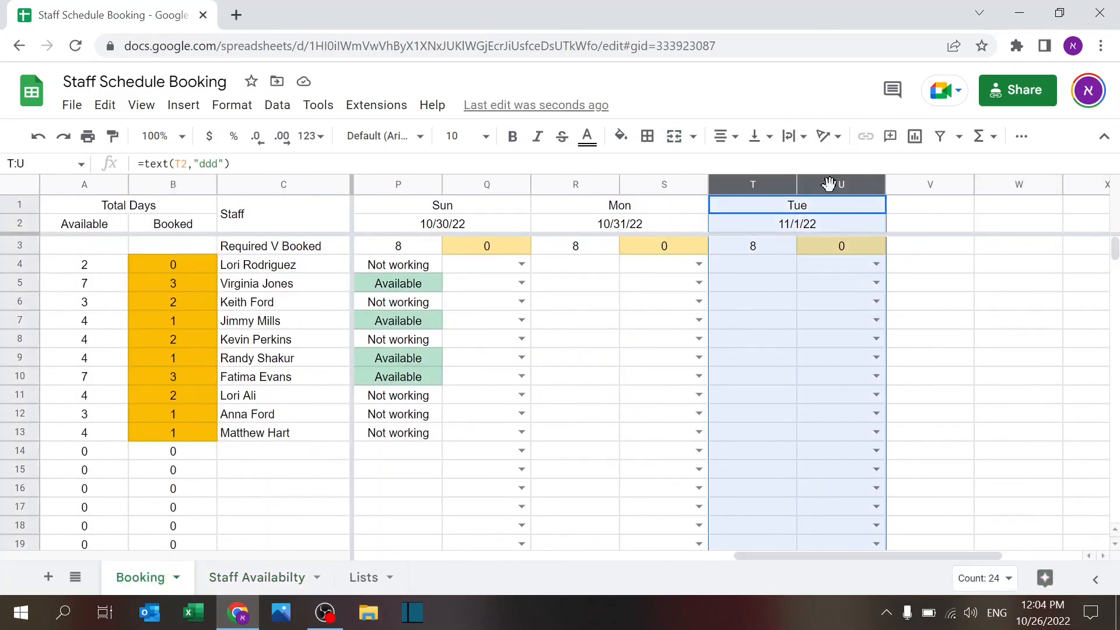
{"action": "key", "text": "ctrl+c"}
{"action": "key", "text": "Right"}
{"action": "key", "text": "ctrl+v"}
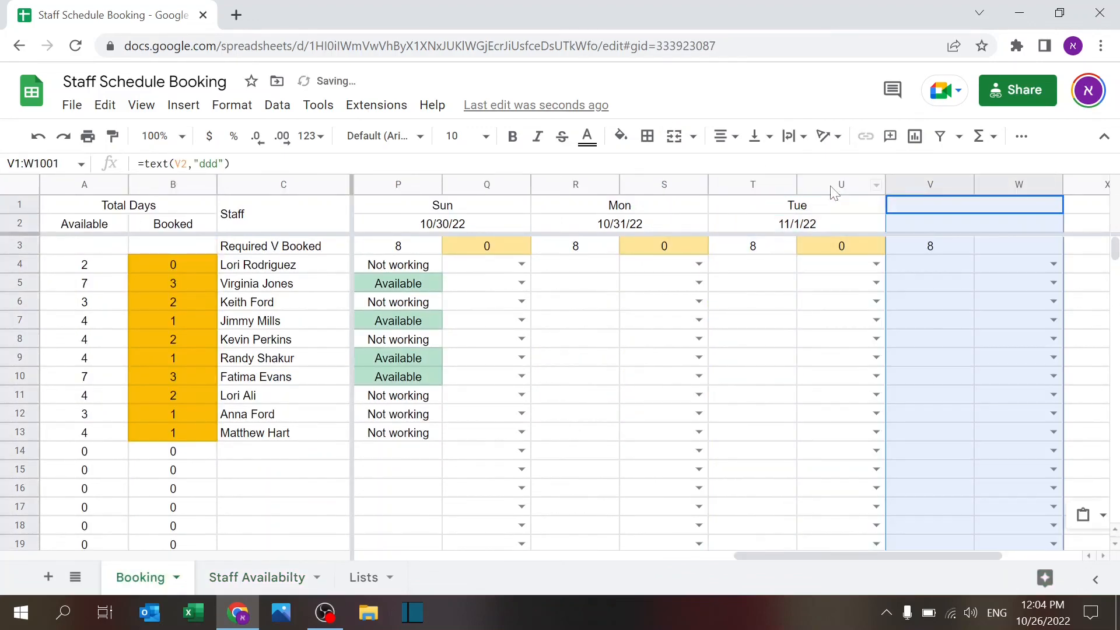
{"action": "key", "text": "Down"}
{"action": "key", "text": "Down"}
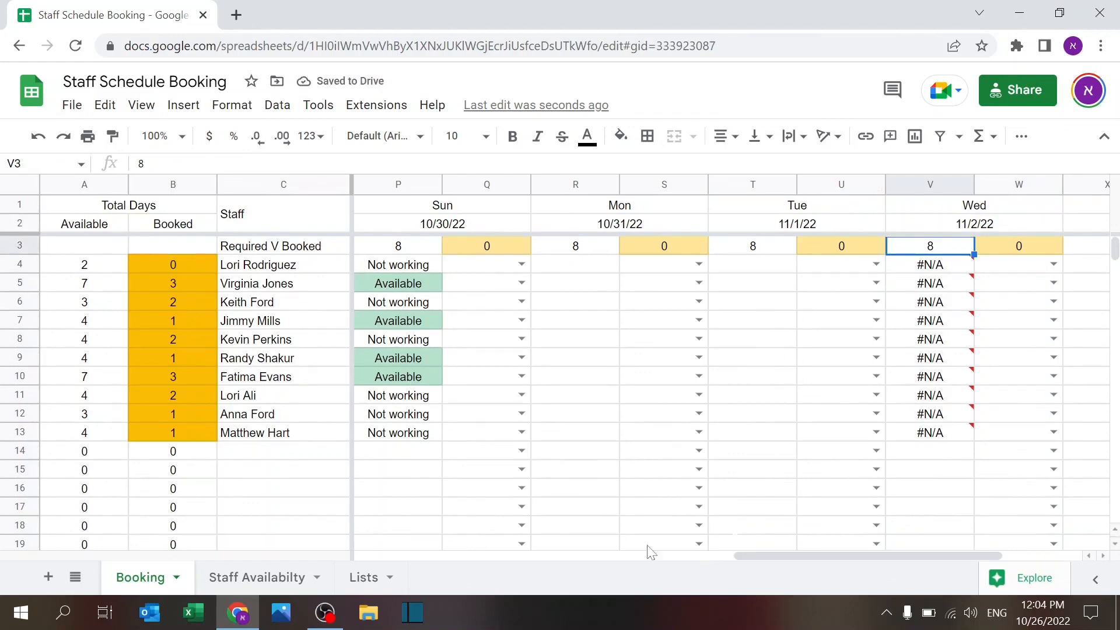
{"action": "left_click_drag", "start_coordinate": [768, 554], "coordinate": [133, 528]}
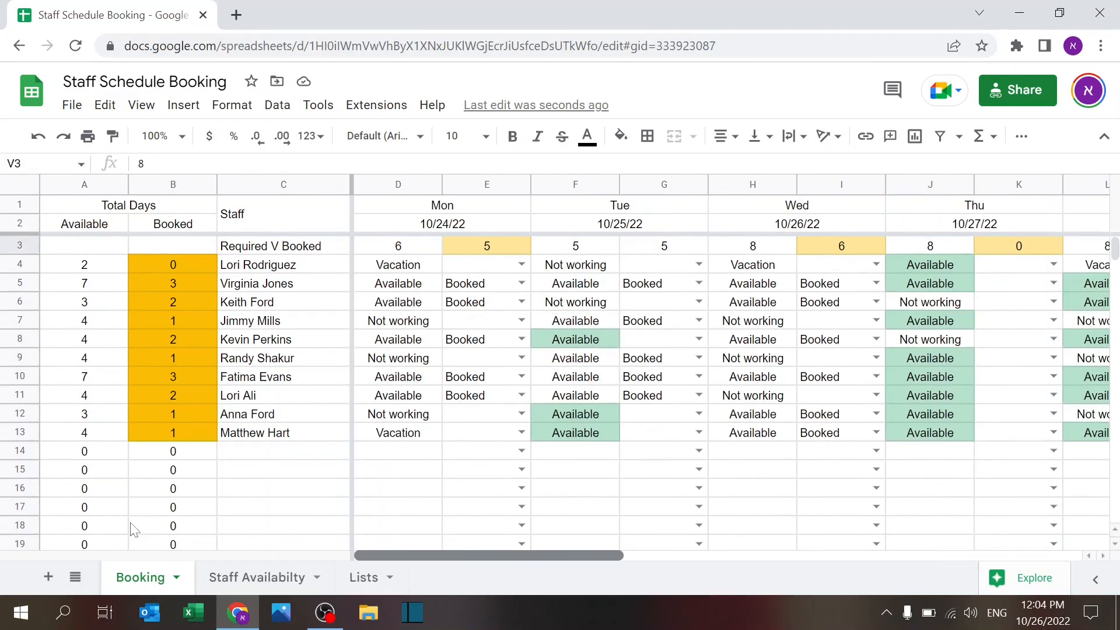